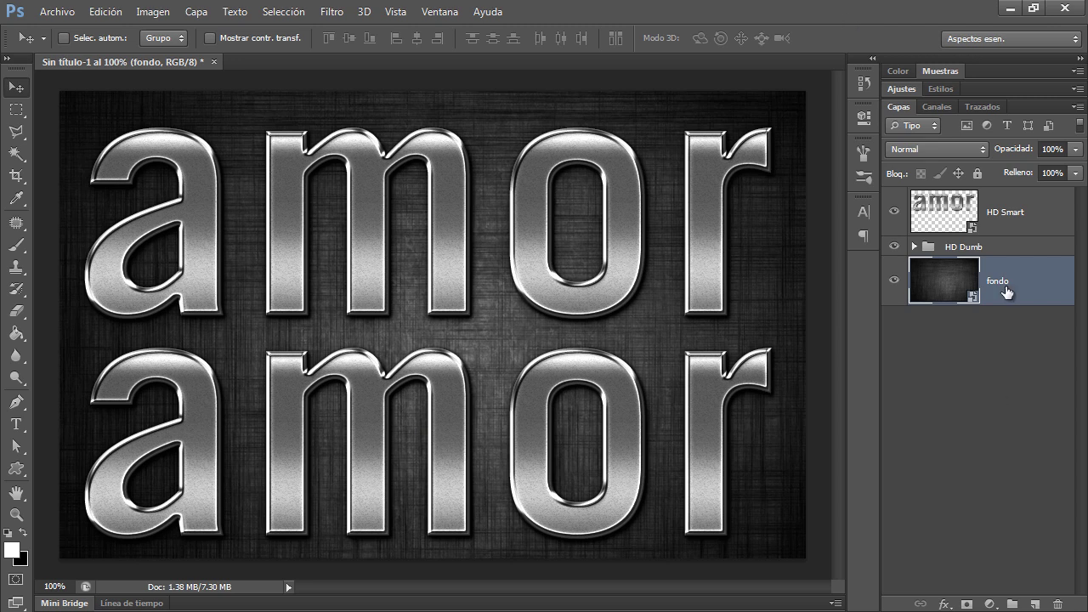
Expand the HD Dumb group and select its hd2 and hd text layers
{"action": "left_click", "coordinate": [978, 246]}
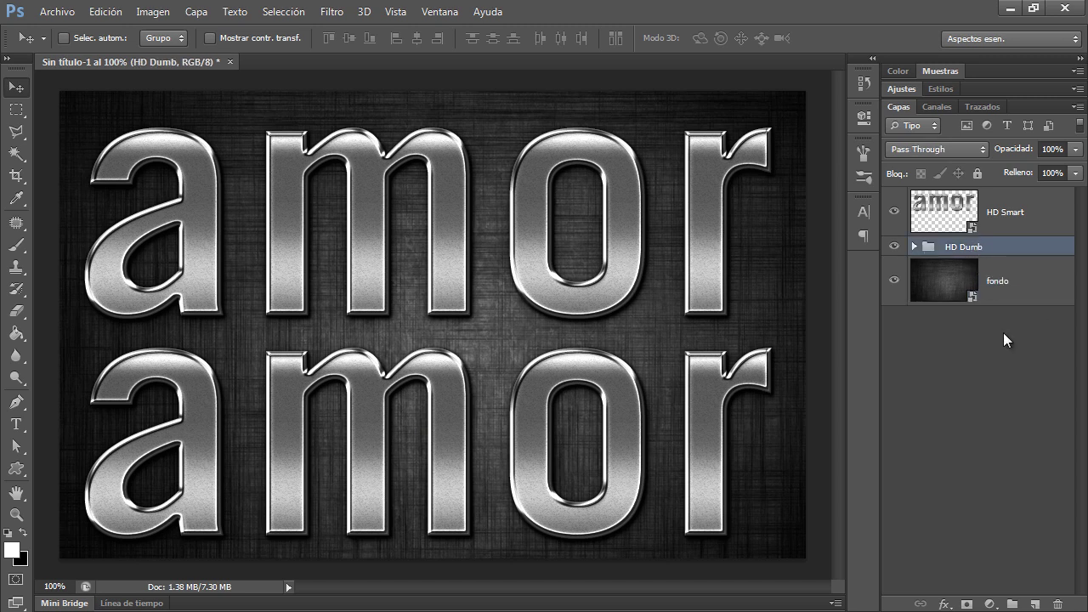
{"action": "left_click", "coordinate": [914, 247]}
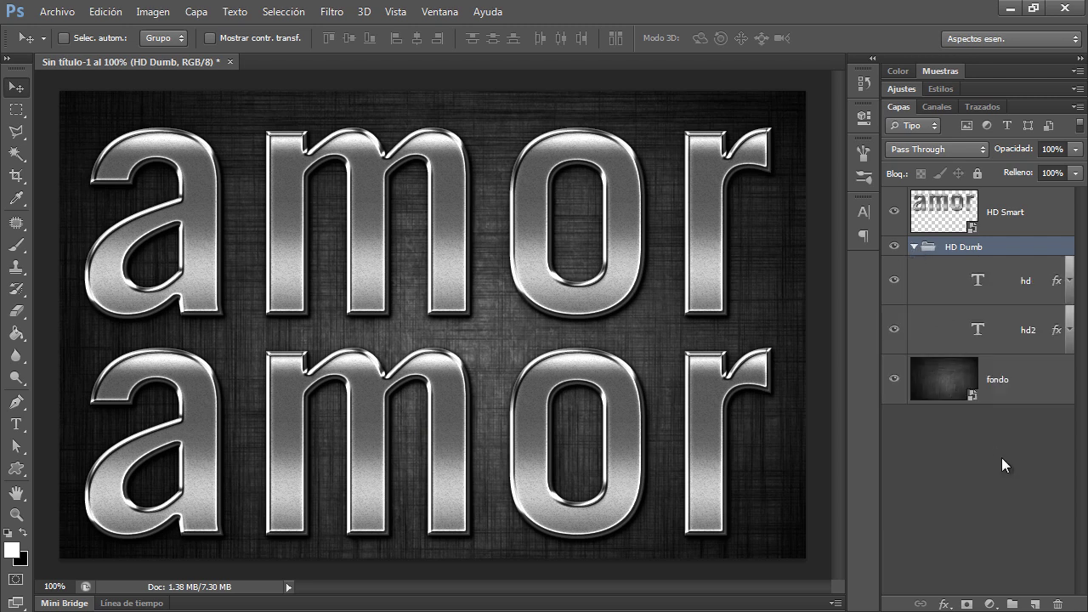
{"action": "left_click", "coordinate": [1002, 293]}
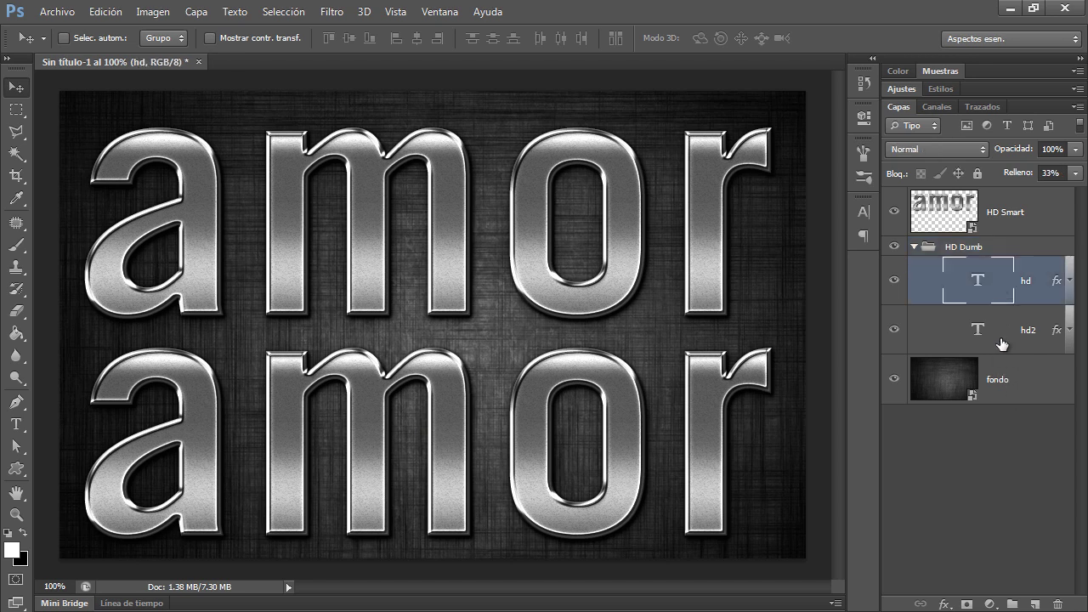
{"action": "left_click", "coordinate": [1003, 341]}
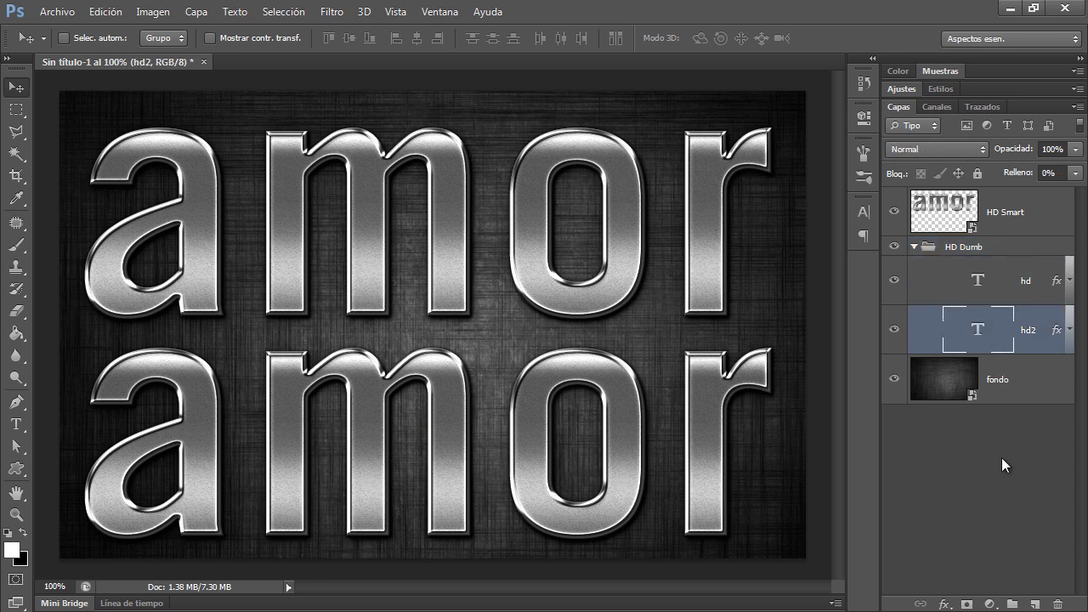
{"action": "left_click", "coordinate": [997, 291]}
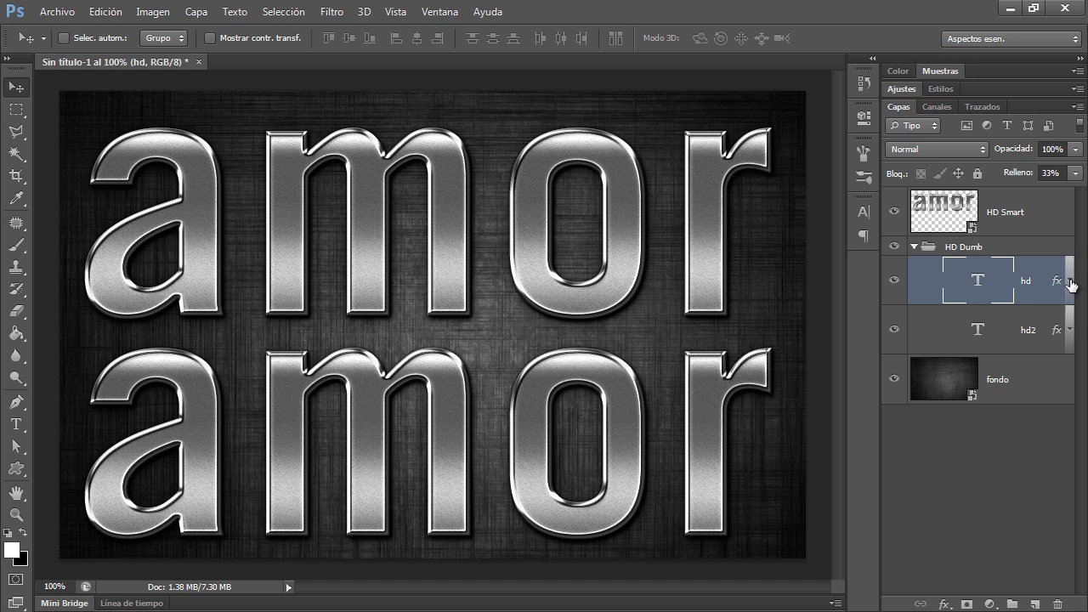
Show the effects lists of hd and hd2, then select the HD Smart layer
{"action": "left_click", "coordinate": [1069, 282]}
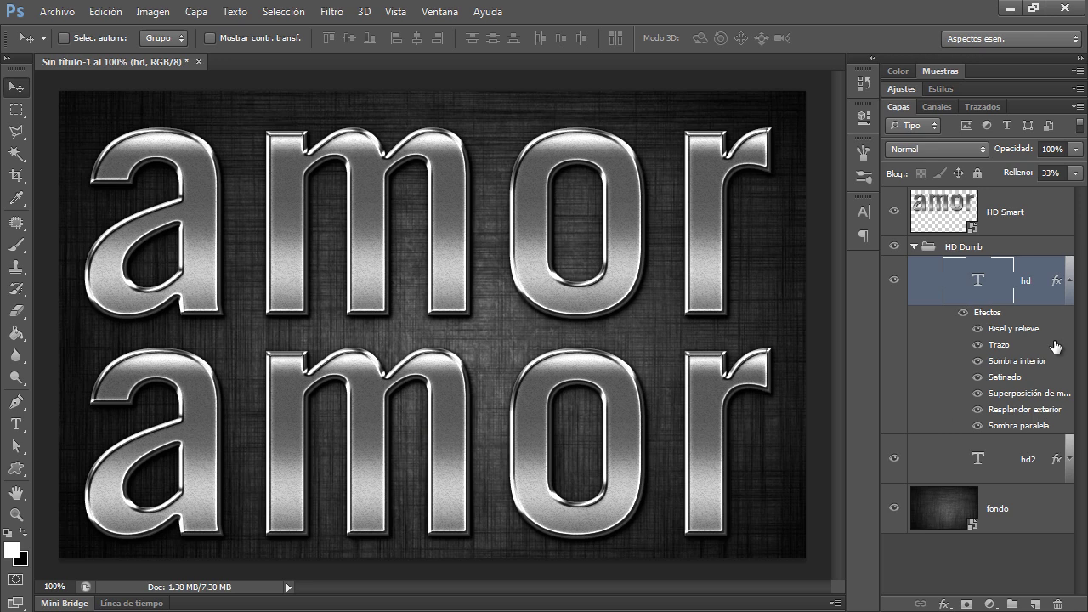
{"action": "left_click", "coordinate": [1070, 280]}
{"action": "left_click", "coordinate": [1069, 330]}
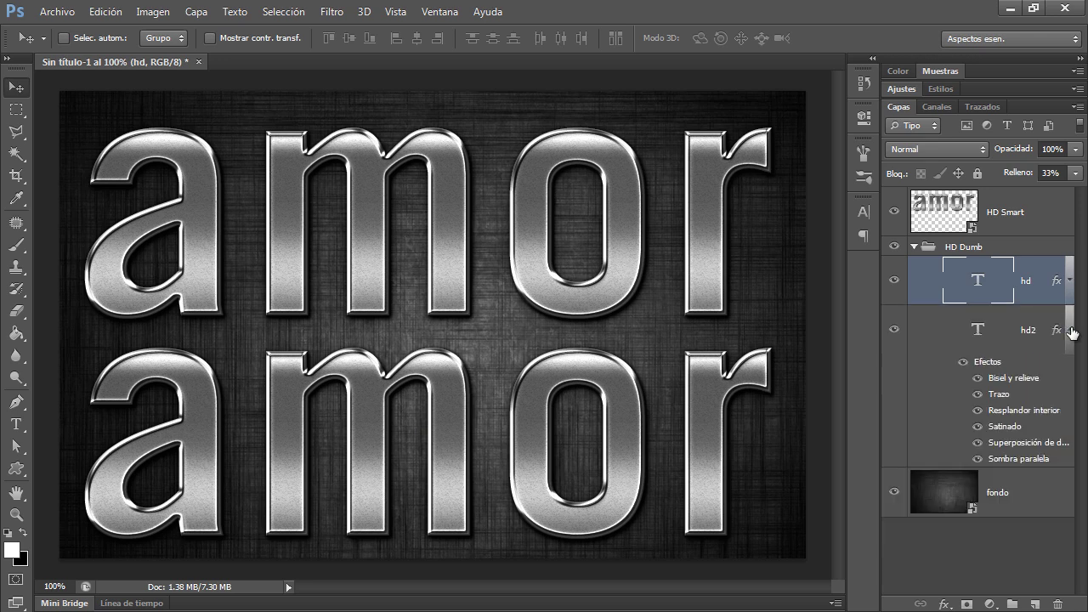
{"action": "left_click", "coordinate": [1070, 330]}
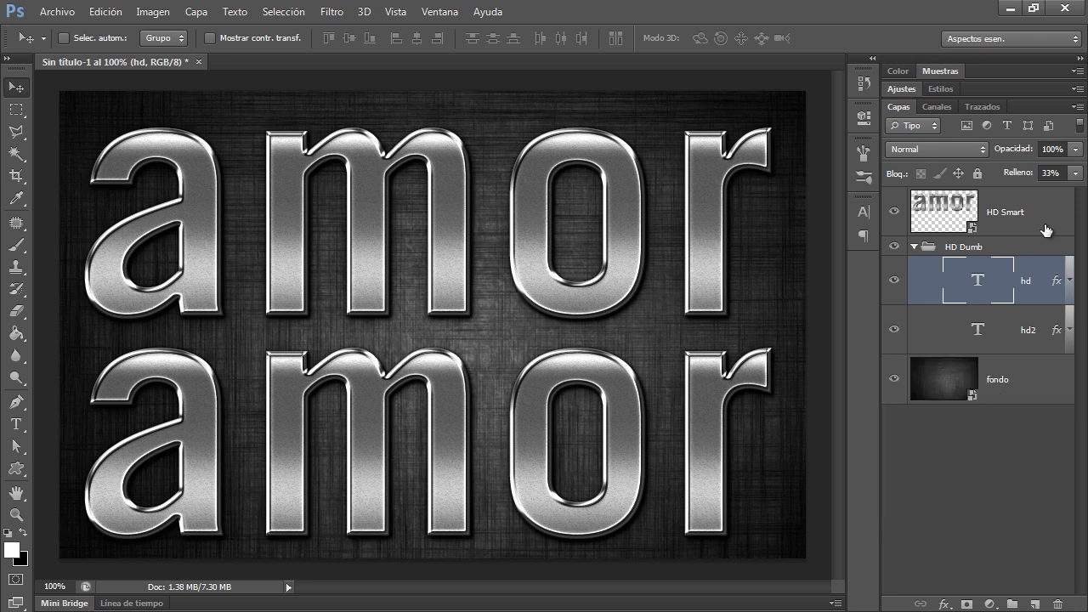
{"action": "left_click", "coordinate": [1047, 221]}
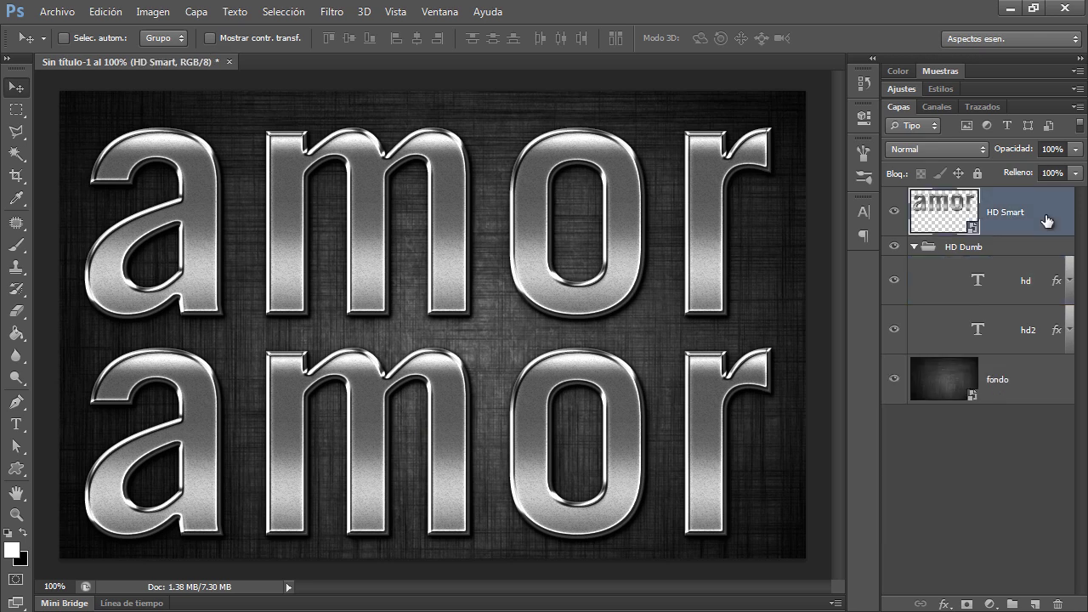
Inspect the HD Smart object's contents, then close that document without saving
{"action": "double_click", "coordinate": [969, 228]}
{"action": "left_click", "coordinate": [914, 198]}
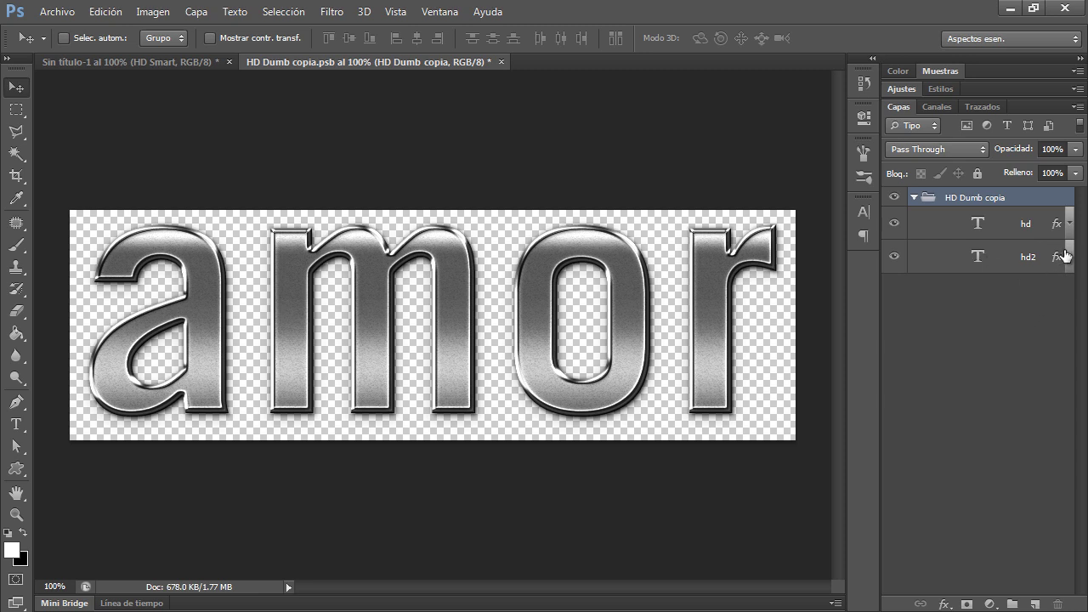
{"action": "left_click", "coordinate": [1069, 223]}
{"action": "left_click", "coordinate": [914, 198]}
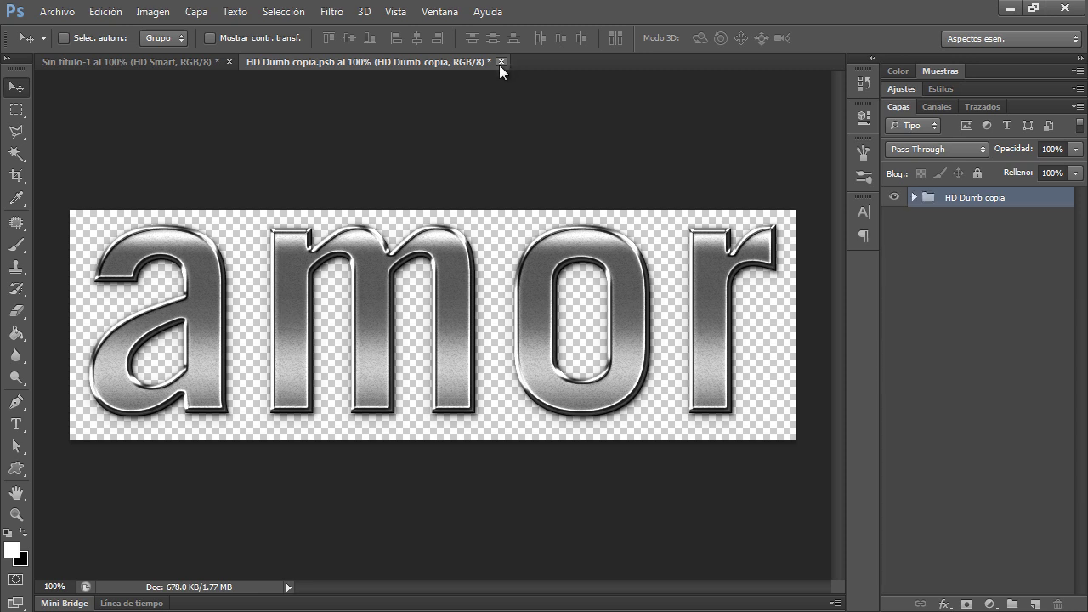
{"action": "left_click", "coordinate": [501, 61]}
{"action": "left_click", "coordinate": [646, 291]}
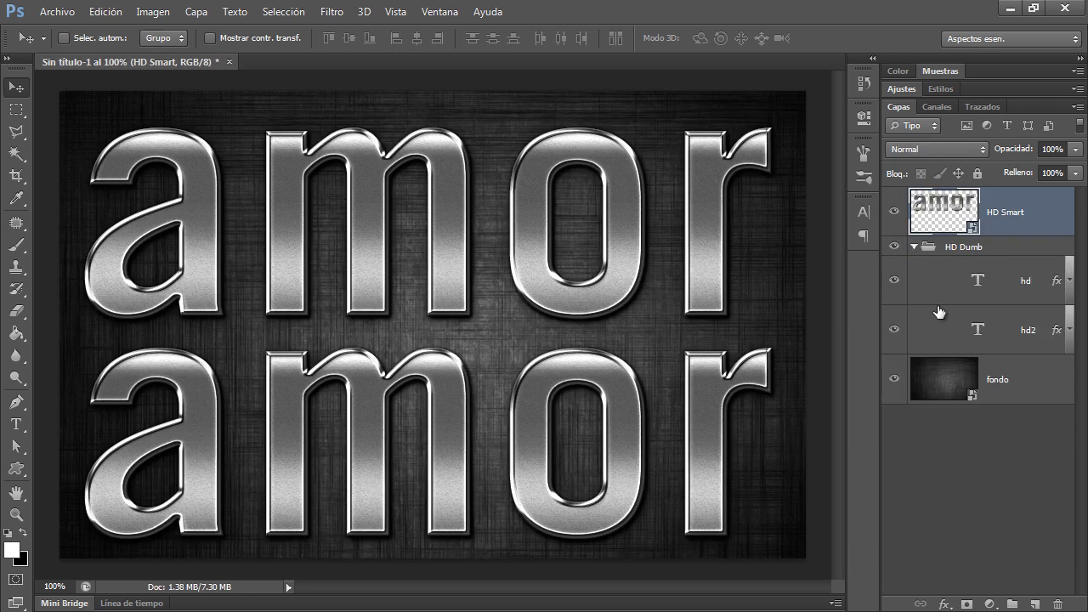
Select the hd2 text layer and collapse the HD Dumb group
{"action": "left_click", "coordinate": [1031, 290]}
{"action": "left_click", "coordinate": [1024, 336]}
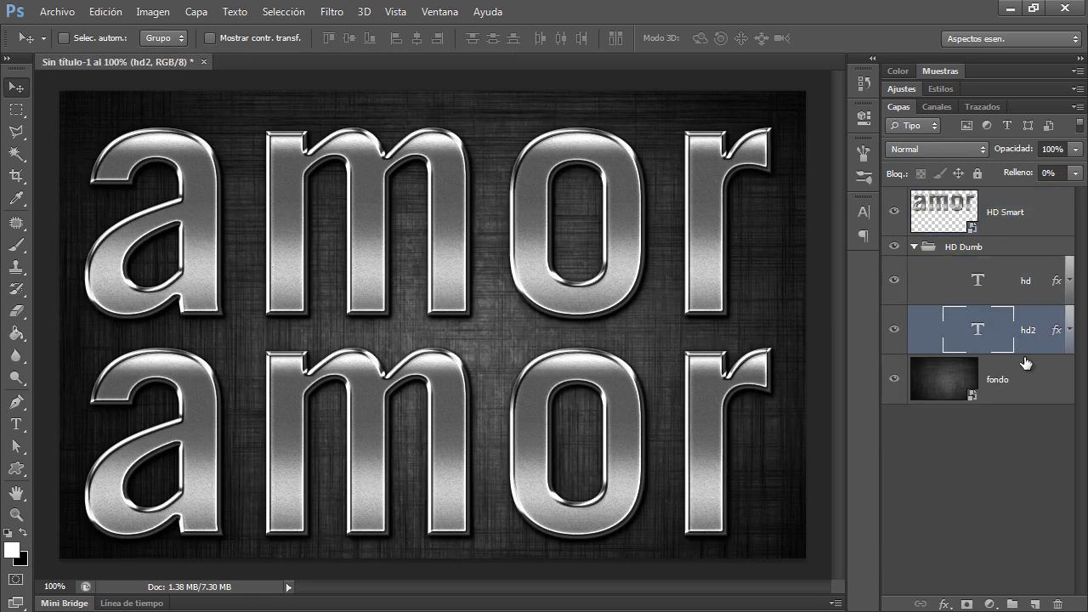
{"action": "left_click", "coordinate": [915, 246]}
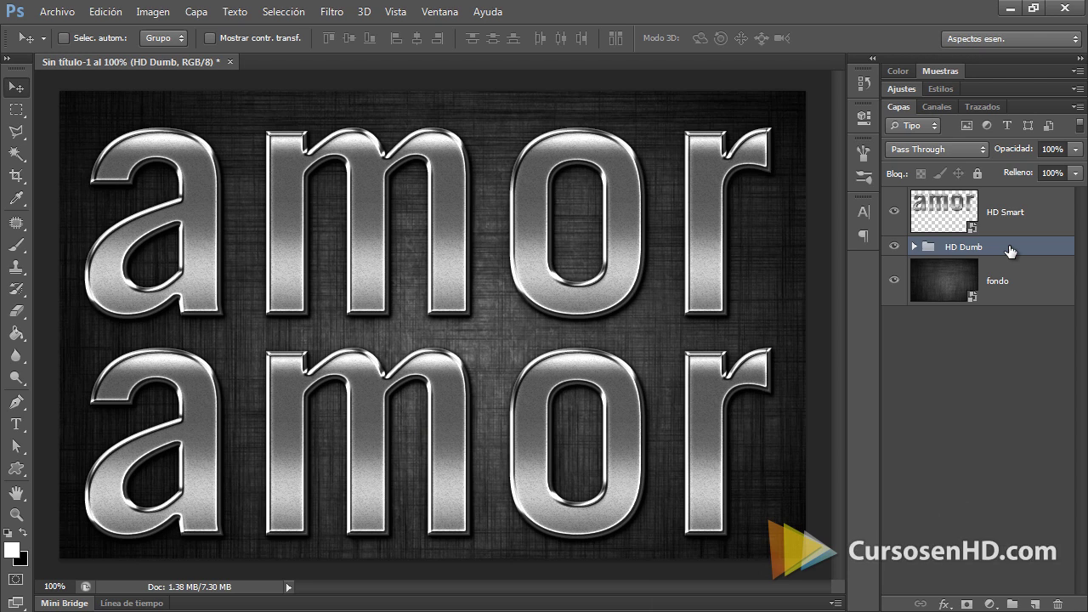
Expand and collapse the HD Dumb group, then add HD Smart to the selection
{"action": "left_click", "coordinate": [914, 246]}
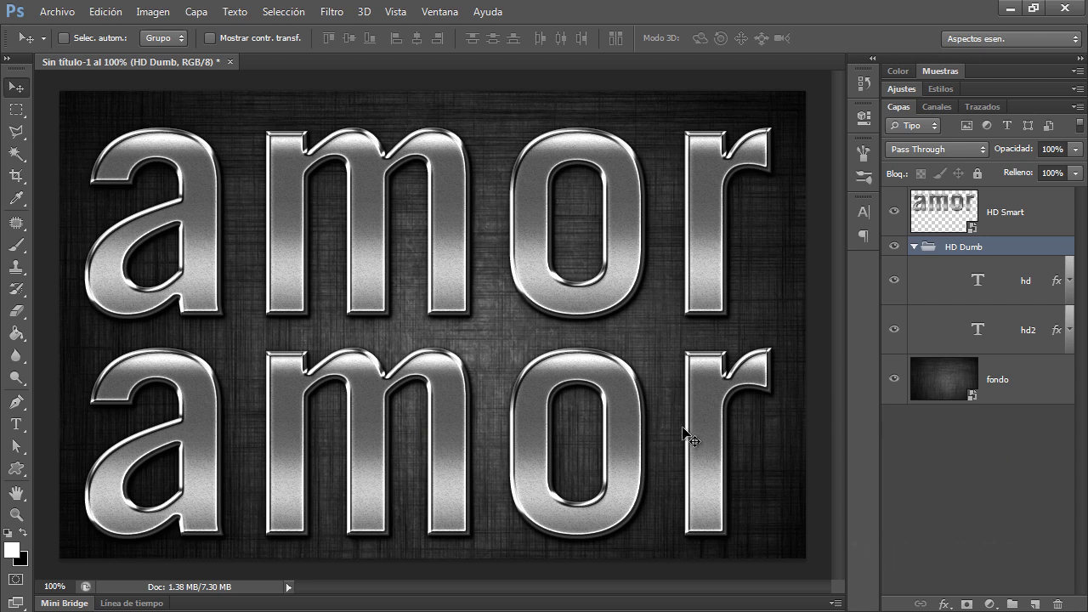
{"action": "left_click", "coordinate": [914, 247]}
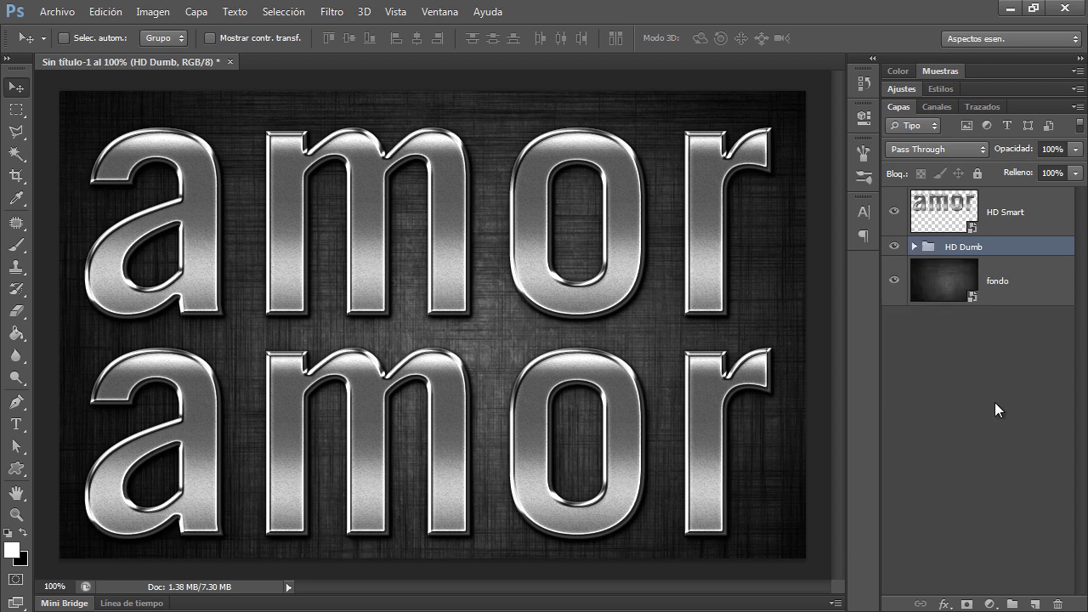
{"action": "left_click", "coordinate": [1047, 213], "text": "shift"}
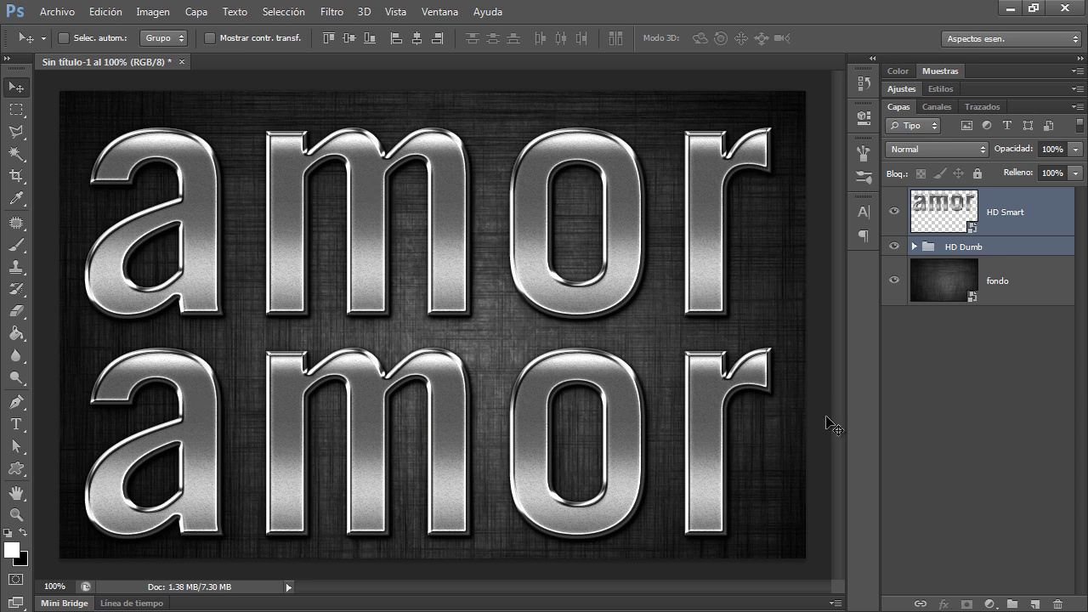
{"action": "key", "text": "ctrl+t"}
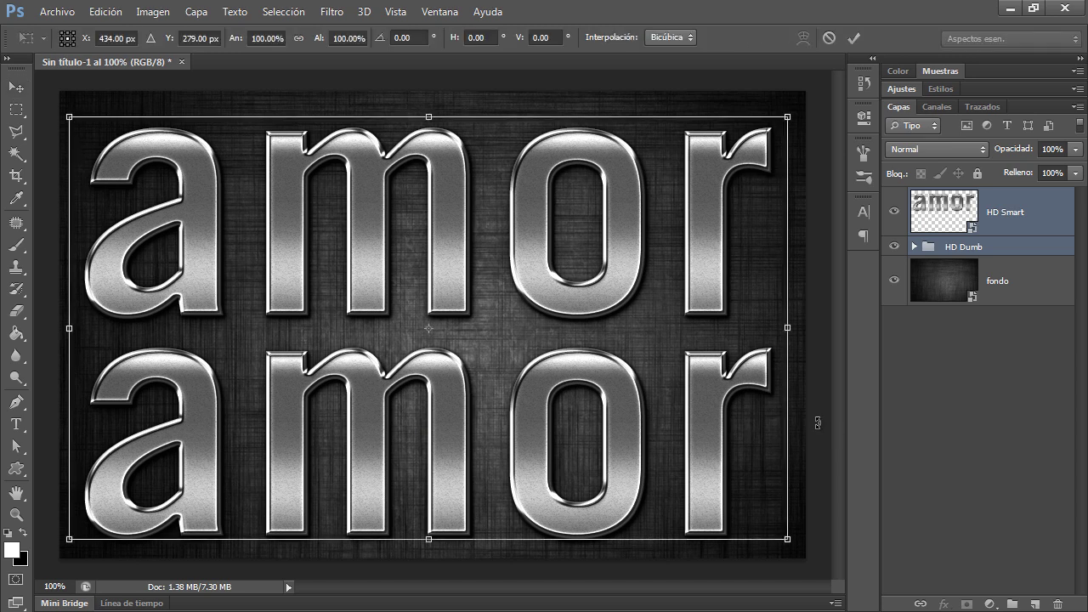
{"action": "left_click_drag", "start_coordinate": [788, 538], "coordinate": [276, 295]}
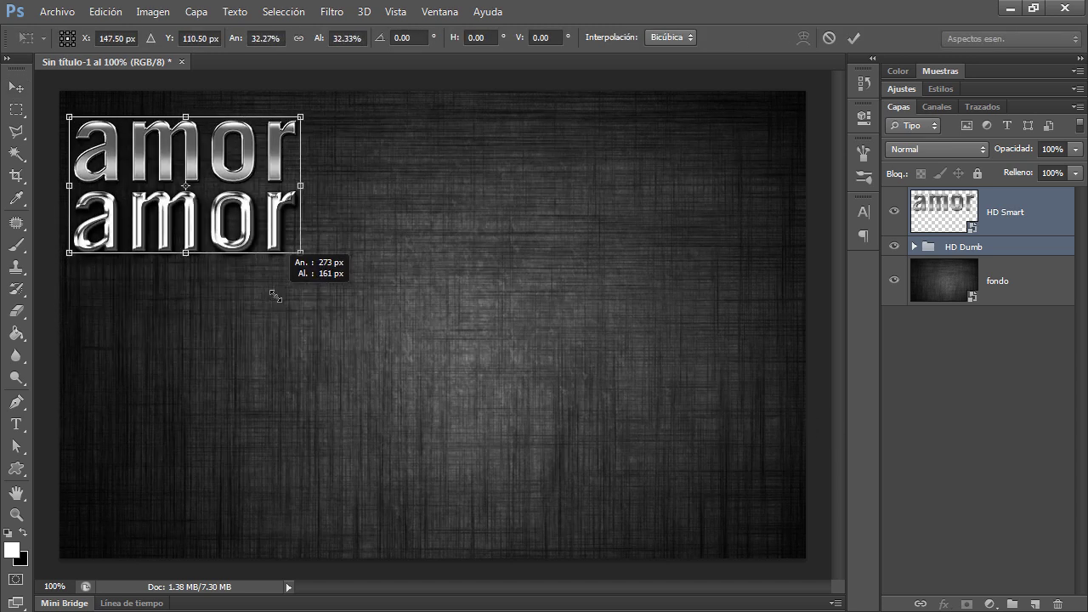
{"action": "left_click_drag", "start_coordinate": [275, 295], "coordinate": [299, 308]}
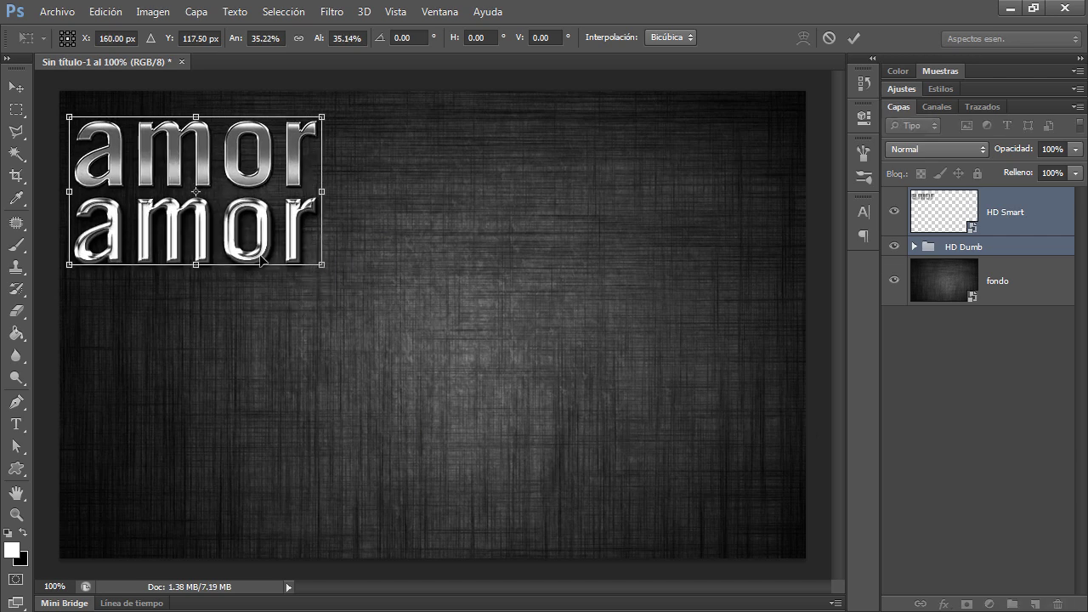
{"action": "key", "text": "Return"}
{"action": "left_click_drag", "start_coordinate": [266, 263], "coordinate": [551, 392]}
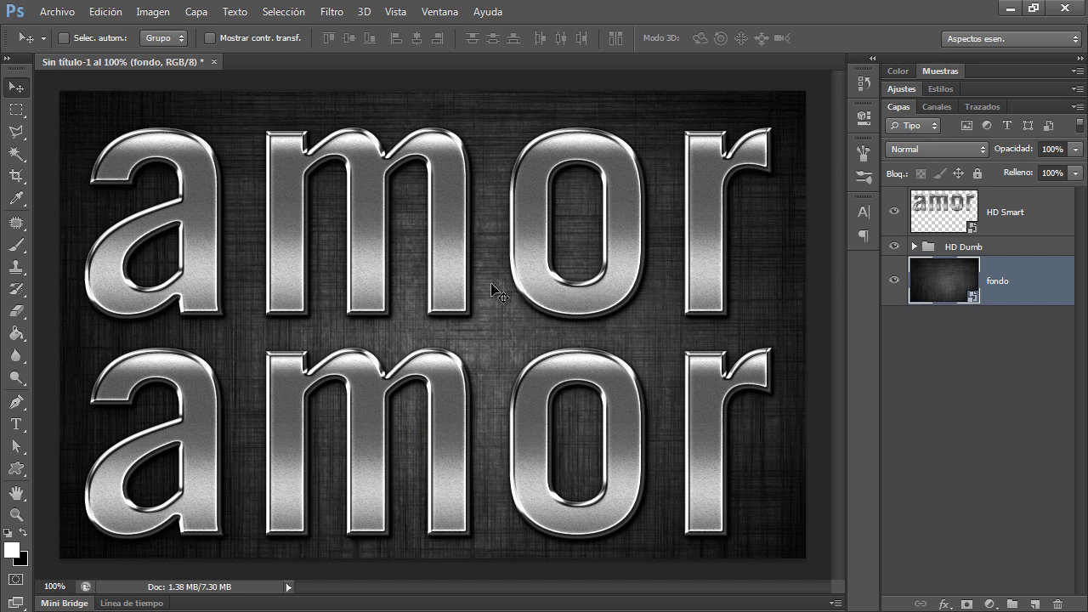
Select HD Dumb and HD Smart and scale both amor texts toward the canvas centre
{"action": "left_click", "coordinate": [994, 247]}
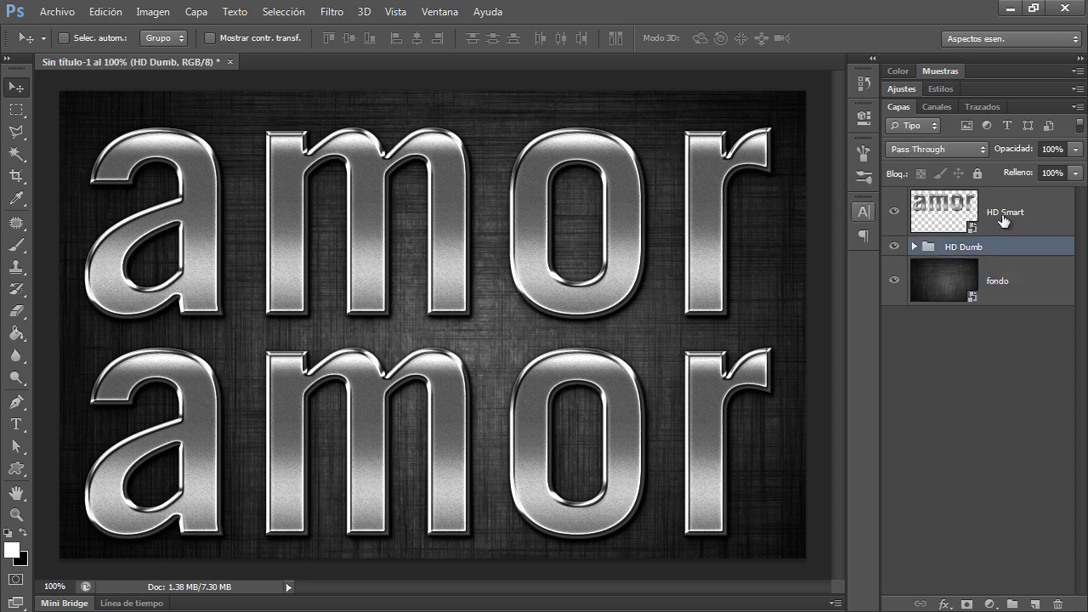
{"action": "left_click", "coordinate": [1003, 220], "text": "shift"}
{"action": "key", "text": "ctrl+t"}
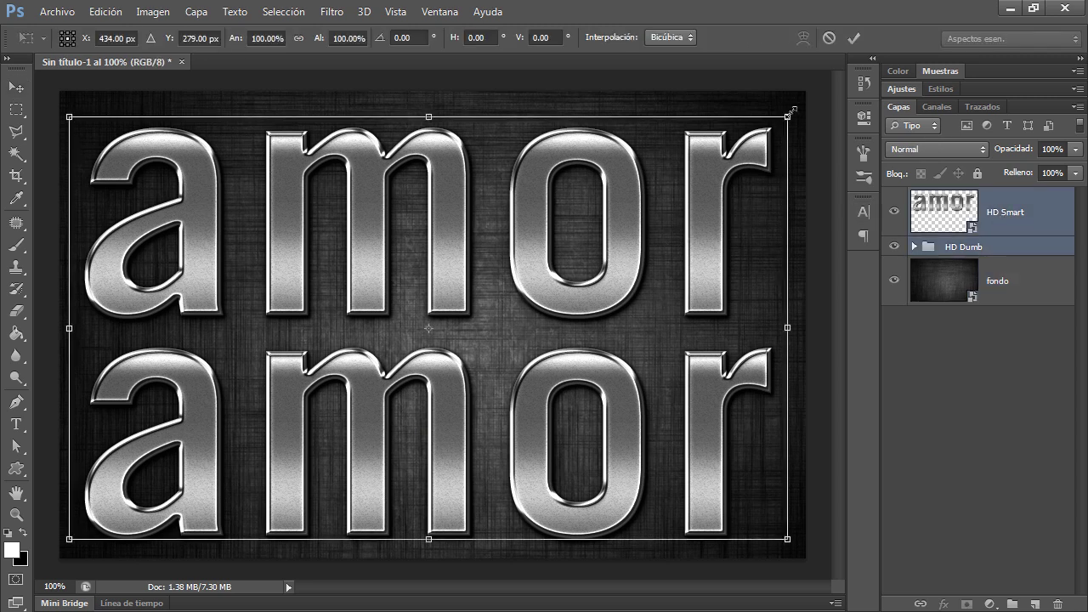
{"action": "left_click_drag", "start_coordinate": [788, 116], "coordinate": [528, 195]}
{"action": "left_click_drag", "start_coordinate": [297, 383], "coordinate": [459, 328]}
{"action": "key", "text": "Return"}
Shrink both texts further to about 31%, then reveal the hd layer's effects
{"action": "key", "text": "ctrl+t"}
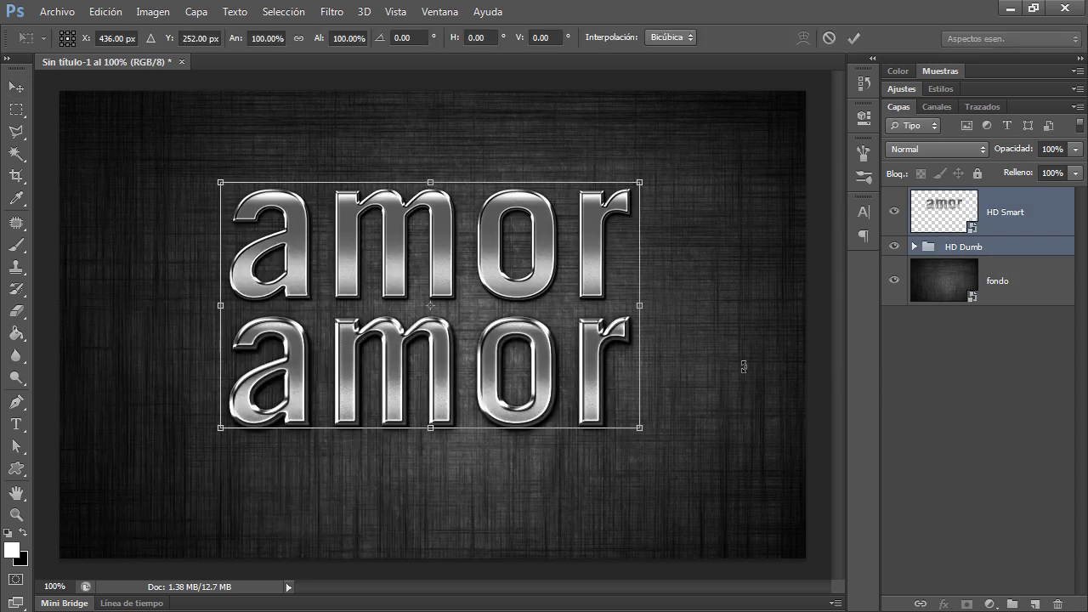
{"action": "mouse_move", "coordinate": [639, 435]}
{"action": "left_mouse_down"}
{"action": "mouse_move", "coordinate": [335, 293]}
{"action": "mouse_move", "coordinate": [516, 364]}
{"action": "left_mouse_up"}
{"action": "key", "text": "Return"}
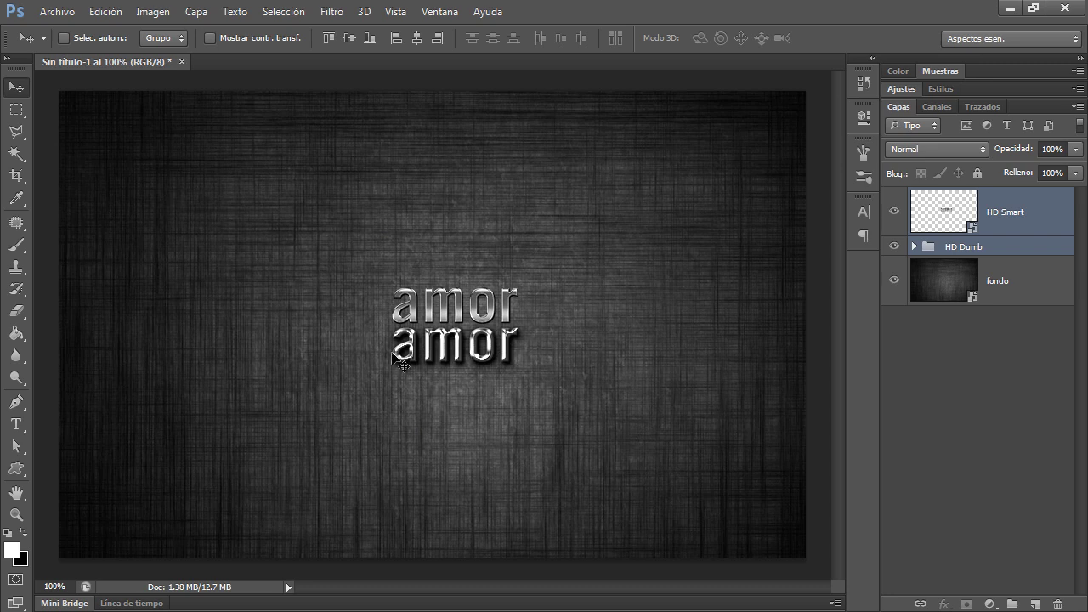
{"action": "left_click", "coordinate": [914, 247]}
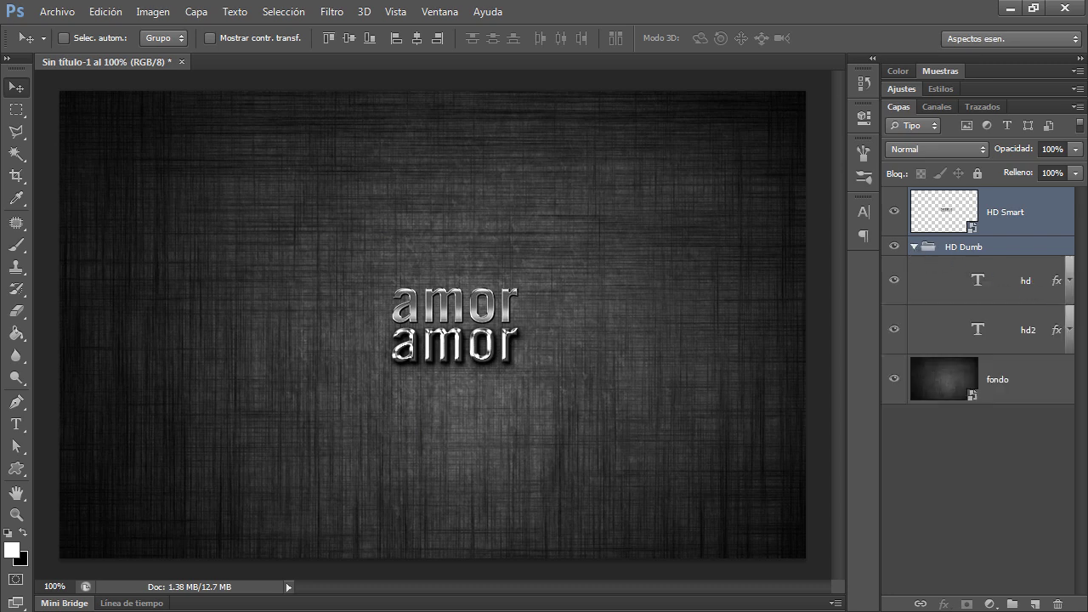
{"action": "left_click", "coordinate": [1071, 283]}
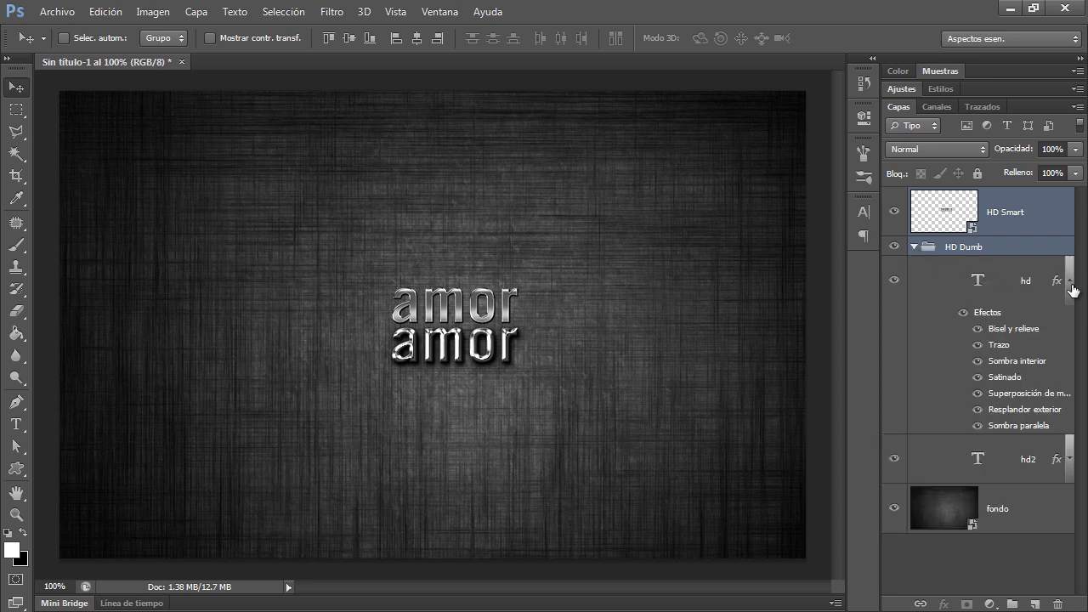
Try a zero drop shadow size on hd, cancel it, and collapse HD Dumb
{"action": "double_click", "coordinate": [990, 425]}
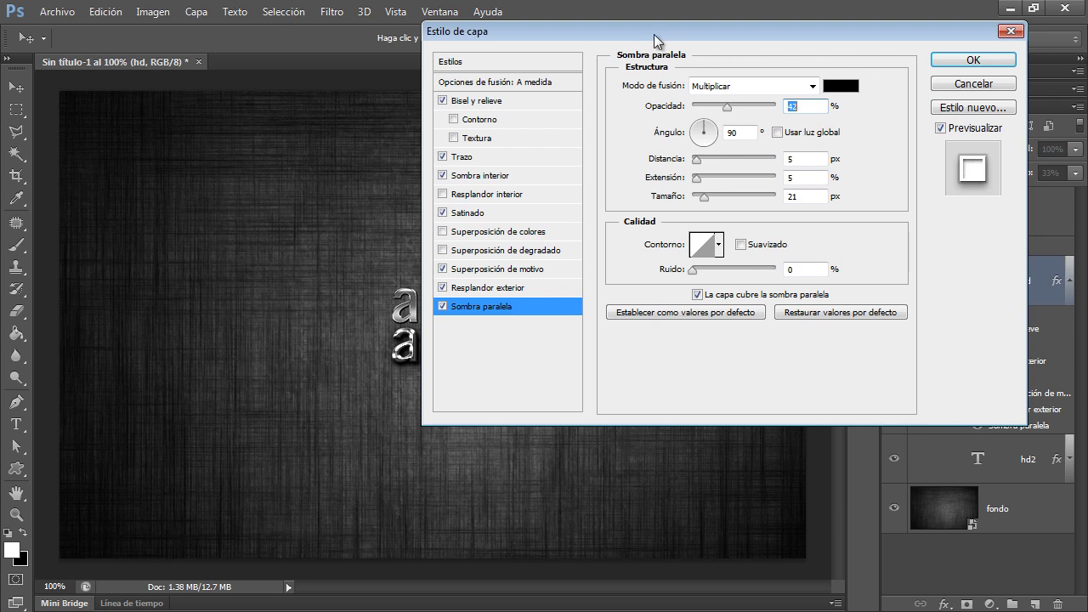
{"action": "left_click_drag", "start_coordinate": [658, 36], "coordinate": [708, 70]}
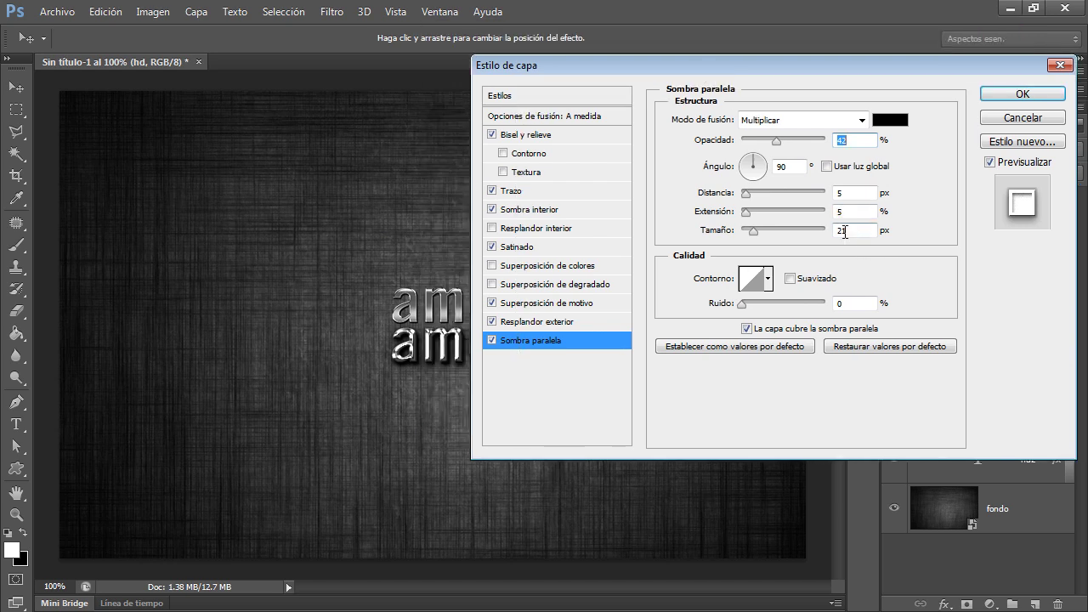
{"action": "left_click_drag", "start_coordinate": [754, 230], "coordinate": [750, 230]}
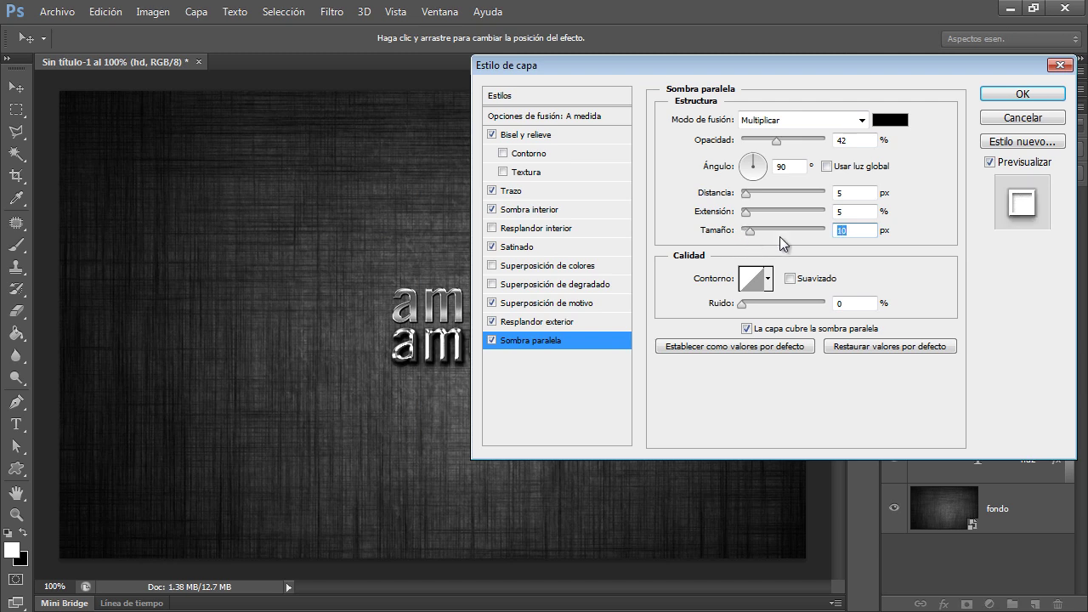
{"action": "left_click_drag", "start_coordinate": [893, 68], "coordinate": [631, 64]}
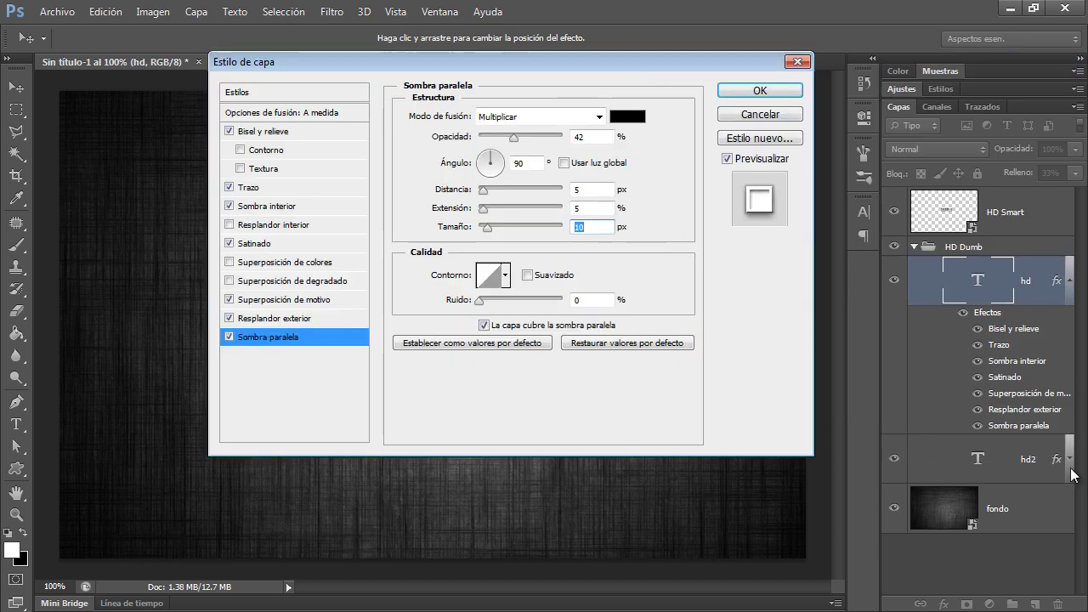
{"action": "left_click", "coordinate": [776, 120]}
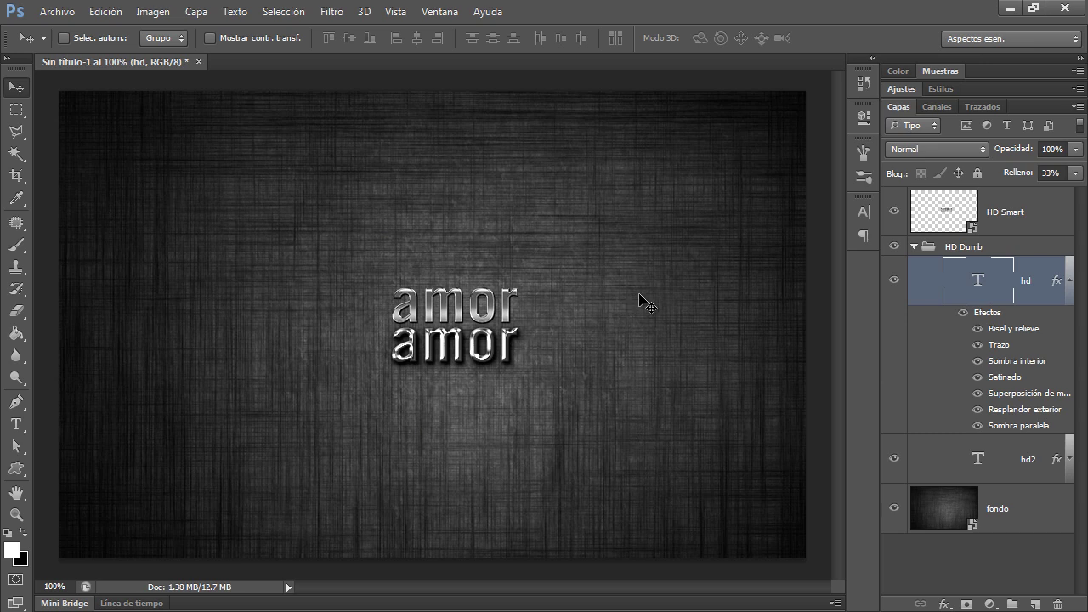
{"action": "left_click", "coordinate": [914, 246]}
Delete both amor layers and add a new 'carlos' text on the canvas
{"action": "left_click", "coordinate": [1004, 226], "text": "shift"}
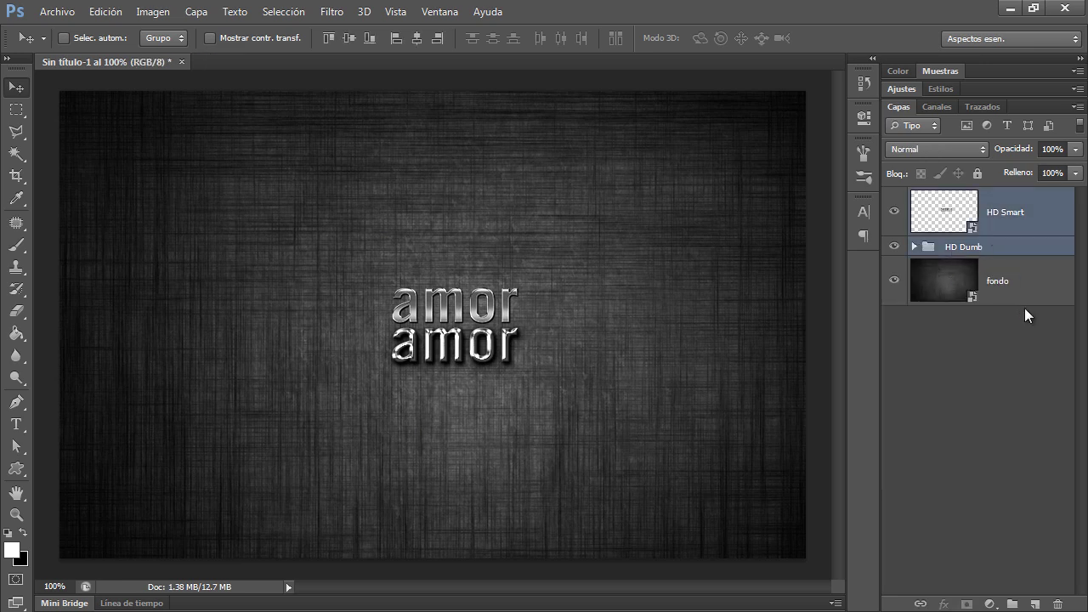
{"action": "key", "text": "Delete"}
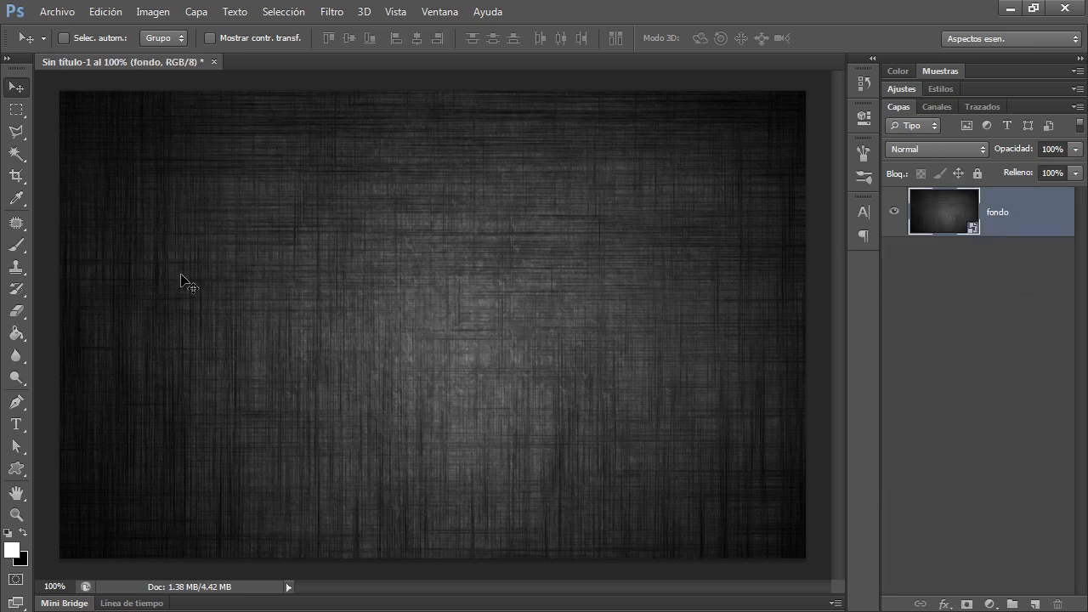
{"action": "left_click", "coordinate": [15, 425]}
{"action": "left_click", "coordinate": [275, 304]}
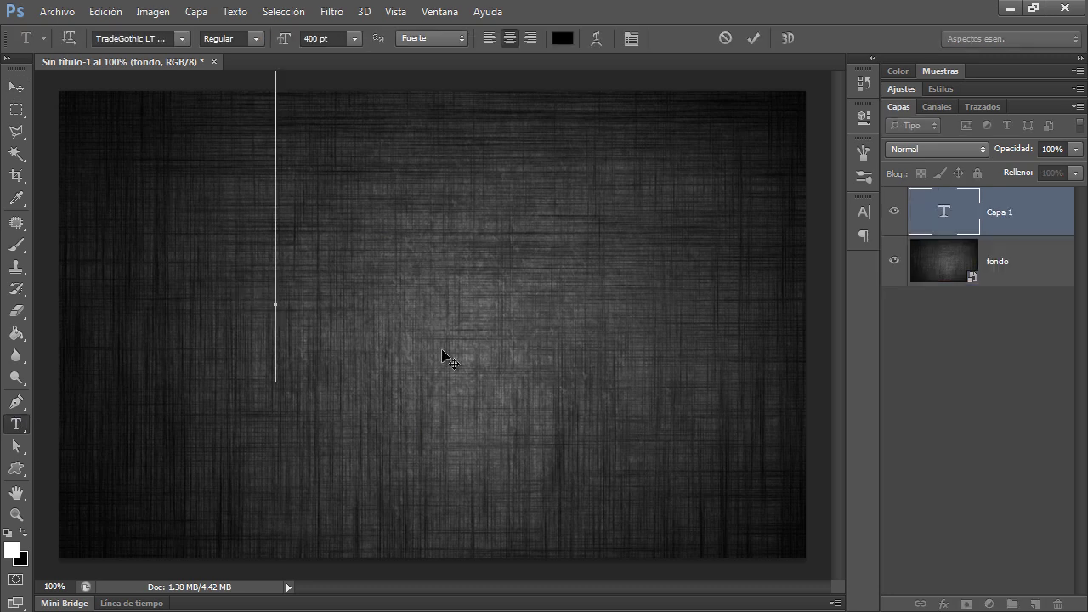
{"action": "type", "text": "car"}
{"action": "type", "text": "los"}
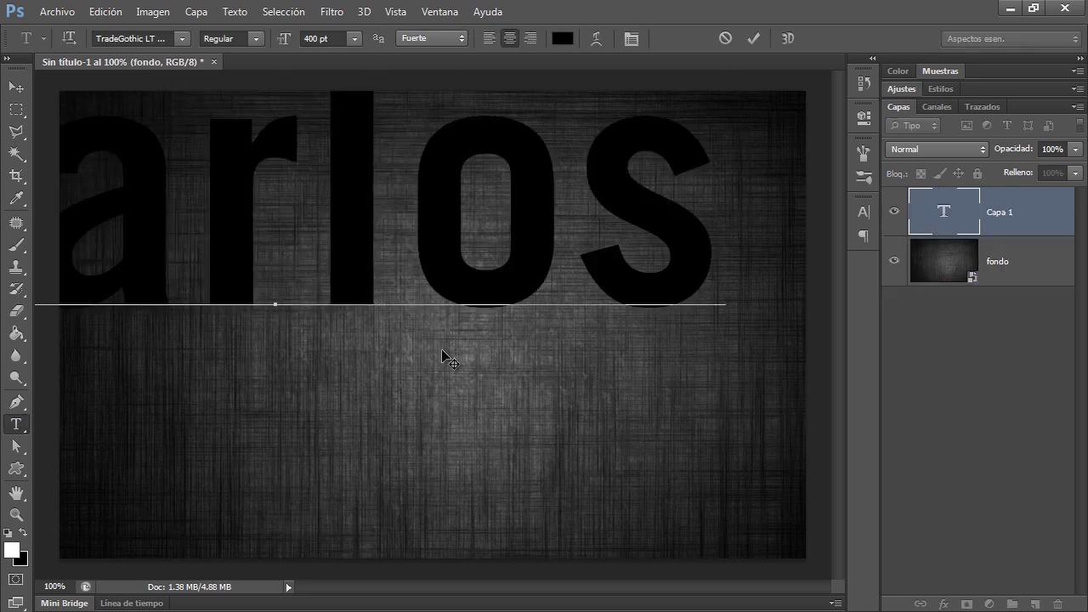
{"action": "key", "text": "ctrl+Return"}
Scale the Carlos text and position it across the upper canvas
{"action": "key", "text": "v"}
{"action": "left_click_drag", "start_coordinate": [448, 279], "coordinate": [542, 368]}
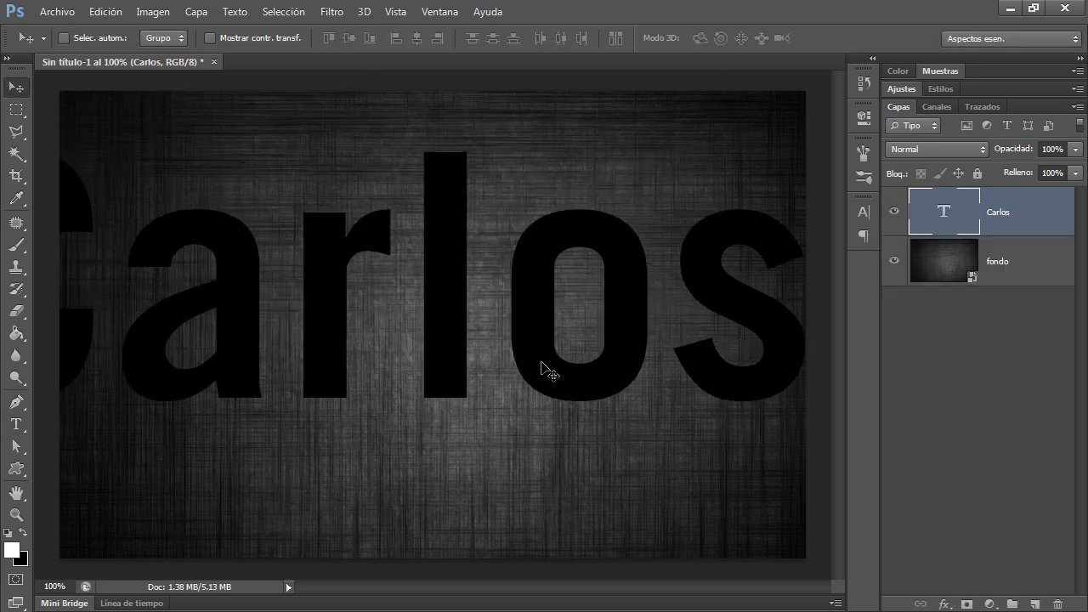
{"action": "key", "text": "ctrl+t"}
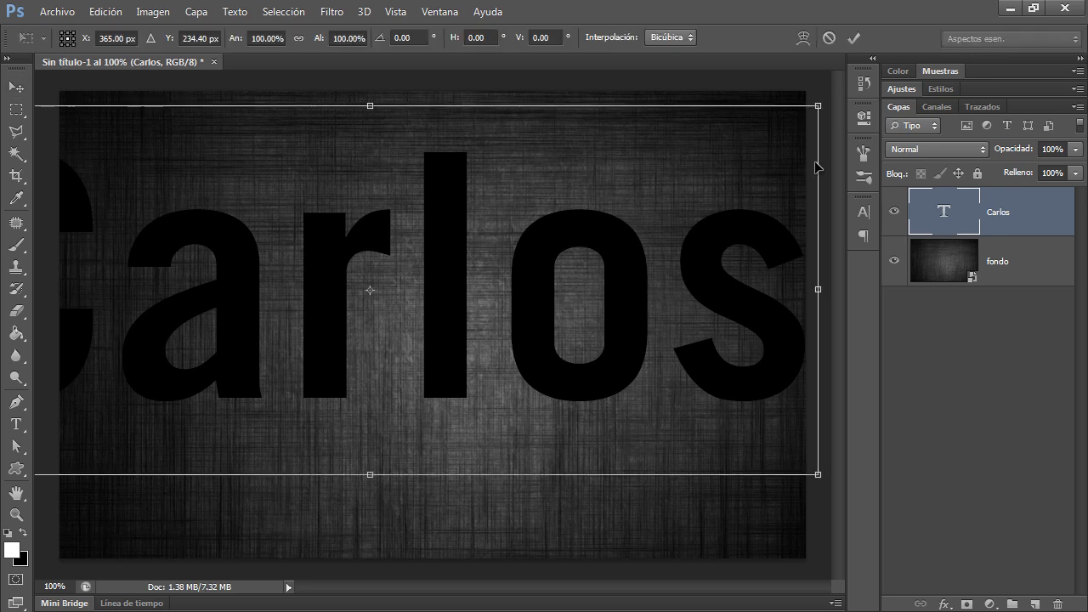
{"action": "left_click_drag", "start_coordinate": [818, 104], "coordinate": [519, 224]}
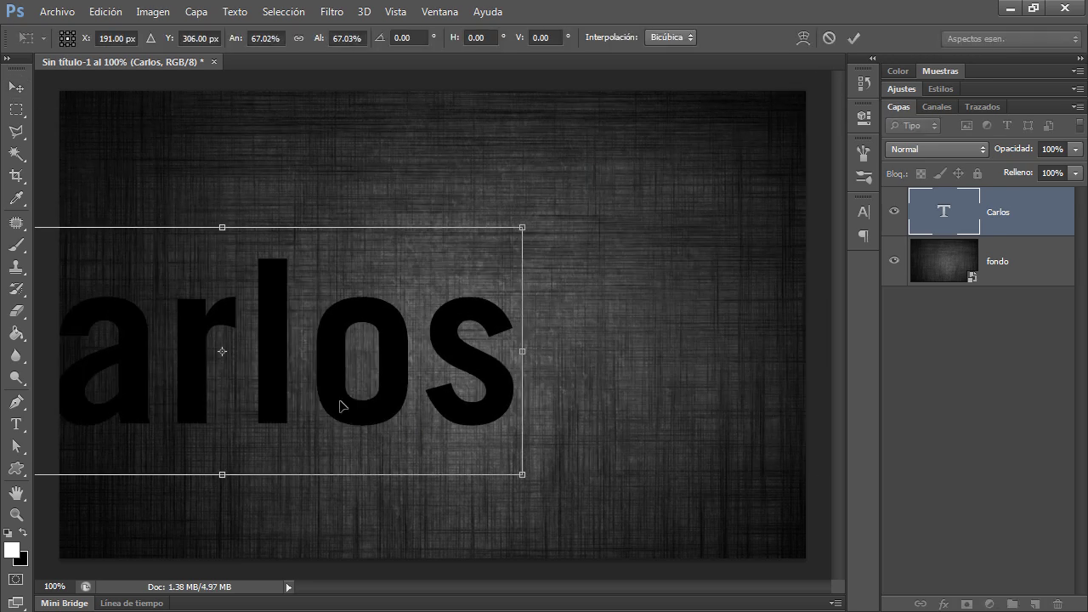
{"action": "mouse_move", "coordinate": [344, 400]}
{"action": "left_mouse_down"}
{"action": "mouse_move", "coordinate": [553, 365]}
{"action": "mouse_move", "coordinate": [570, 303]}
{"action": "mouse_move", "coordinate": [593, 287]}
{"action": "left_mouse_up"}
{"action": "key", "text": "Return"}
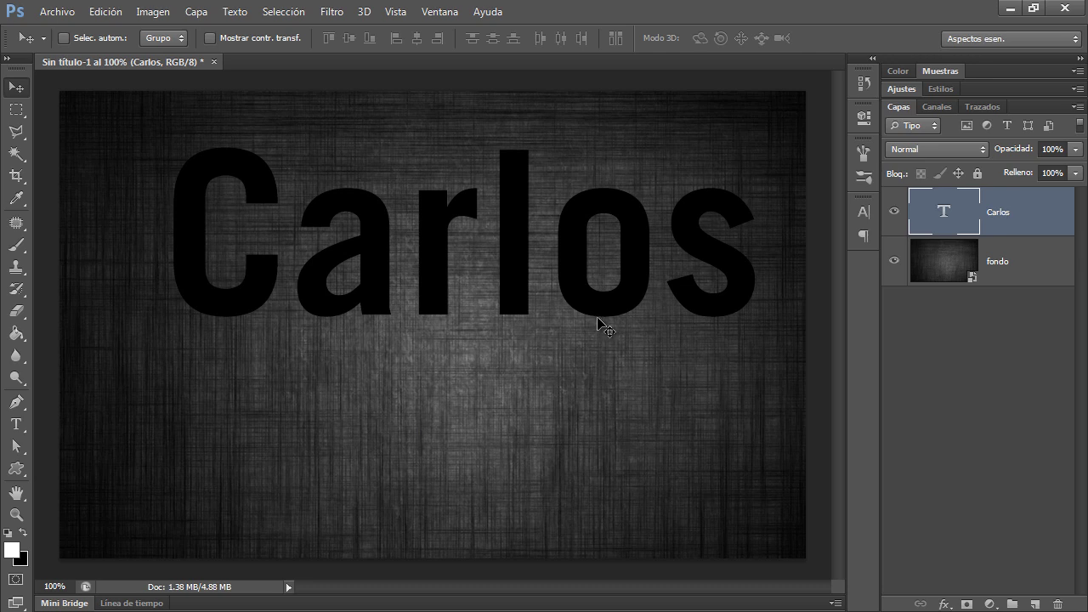
Recolour all the Carlos characters from black to yellow in the Color Picker
{"action": "double_click", "coordinate": [648, 307]}
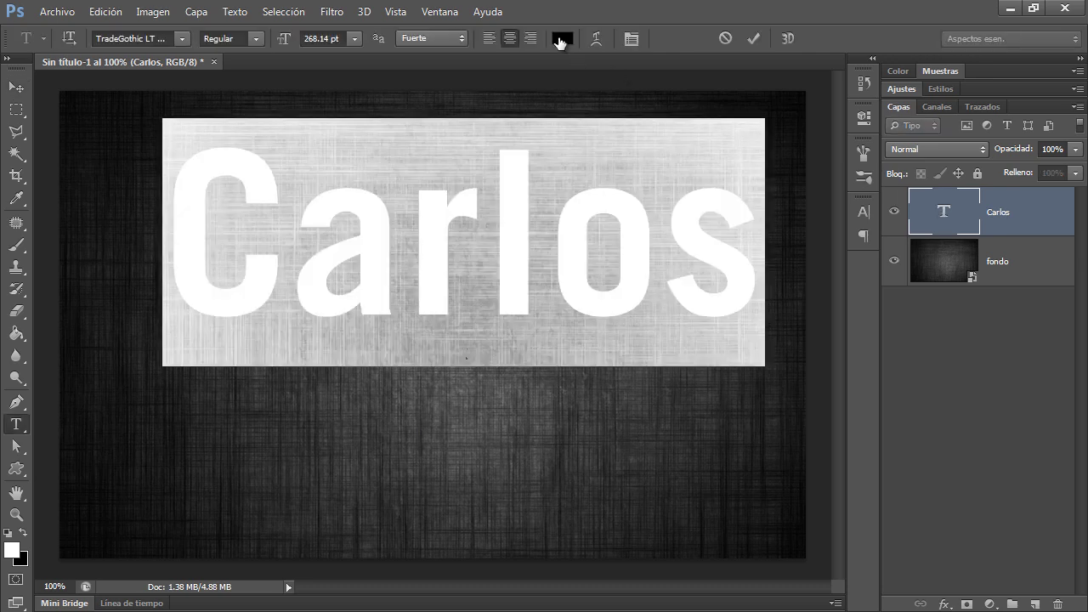
{"action": "left_click", "coordinate": [562, 43]}
{"action": "left_click_drag", "start_coordinate": [741, 270], "coordinate": [741, 243]}
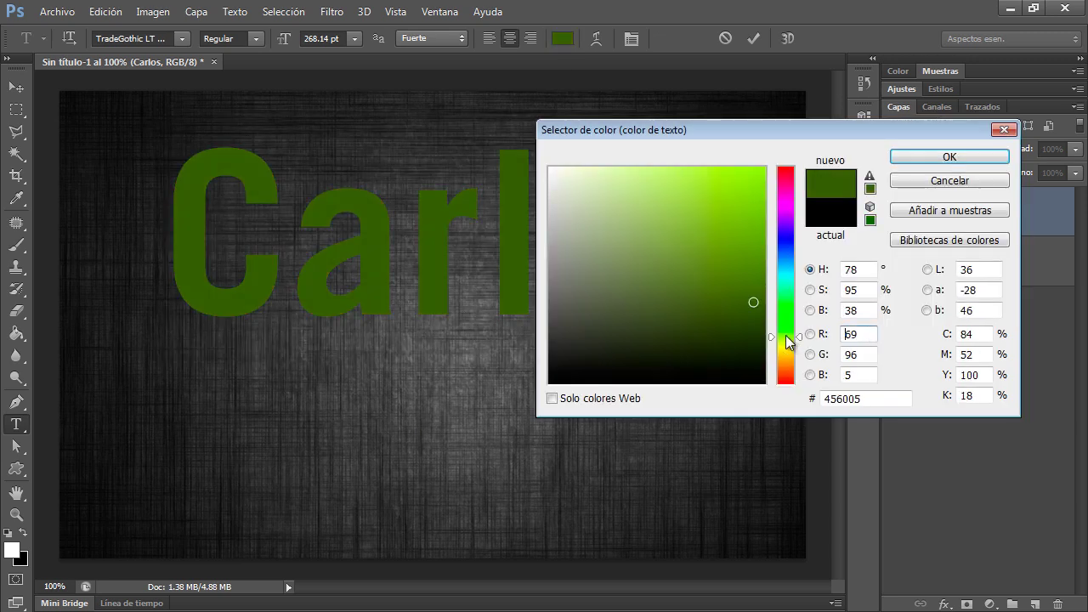
{"action": "mouse_move", "coordinate": [784, 342]}
{"action": "left_mouse_down"}
{"action": "mouse_move", "coordinate": [759, 276]}
{"action": "mouse_move", "coordinate": [760, 210]}
{"action": "left_mouse_up"}
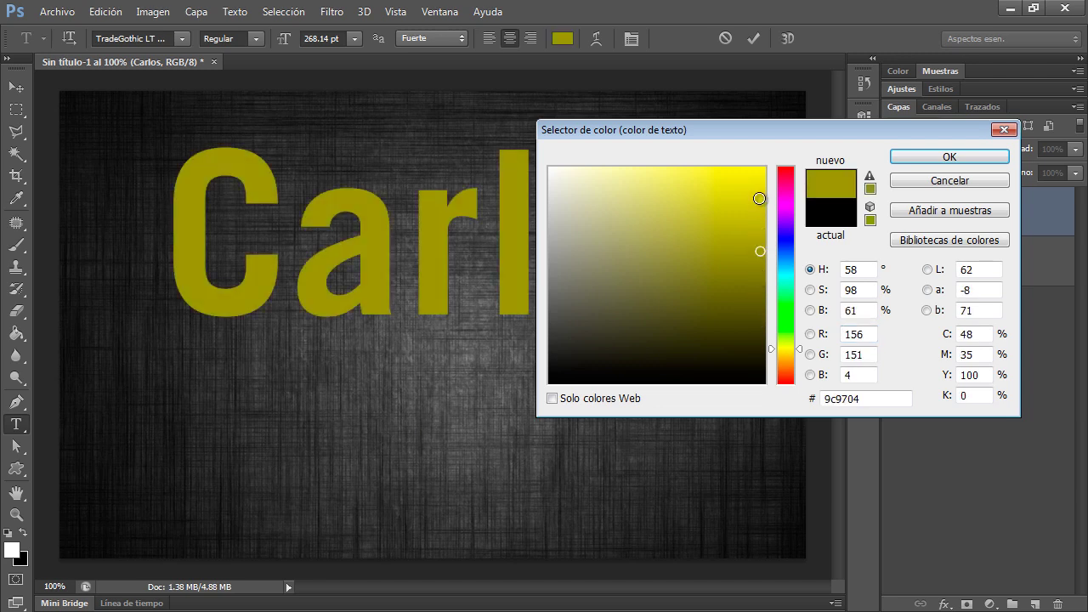
{"action": "left_click", "coordinate": [930, 170]}
Duplicate the Carlos layer and move the copy straight down below the original
{"action": "key", "text": "v"}
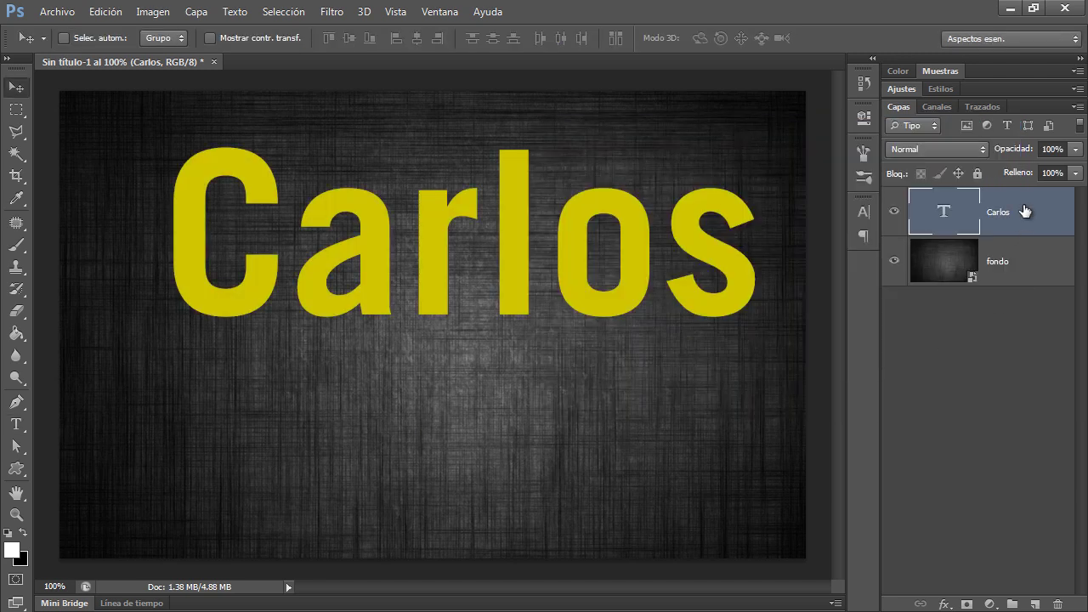
{"action": "mouse_move", "coordinate": [1028, 213]}
{"action": "left_mouse_down"}
{"action": "mouse_move", "coordinate": [1024, 599]}
{"action": "mouse_move", "coordinate": [1034, 604]}
{"action": "left_mouse_up"}
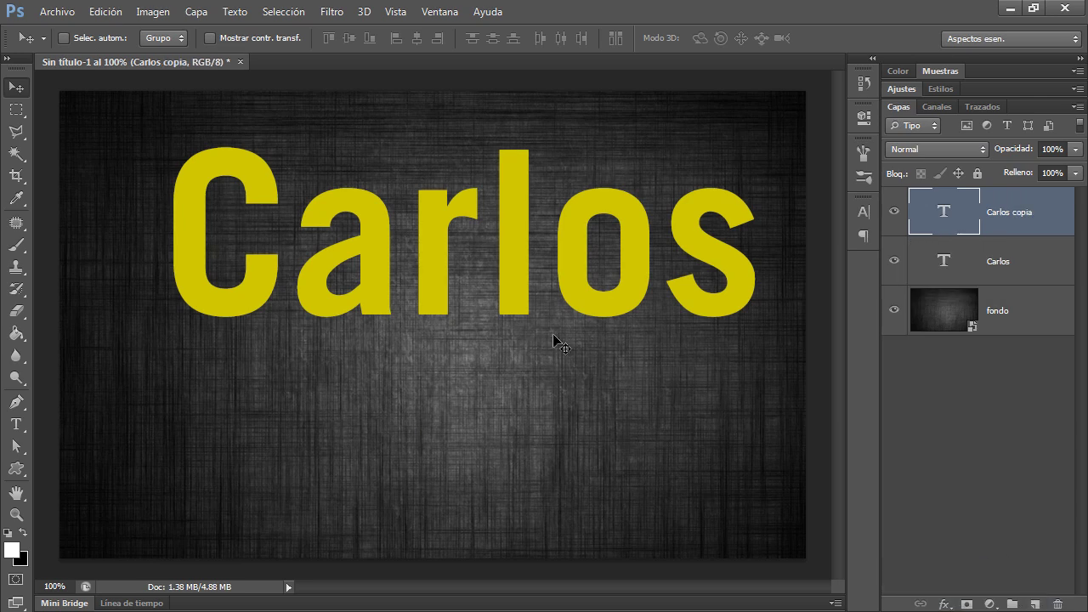
{"action": "left_click_drag", "start_coordinate": [518, 240], "coordinate": [521, 443]}
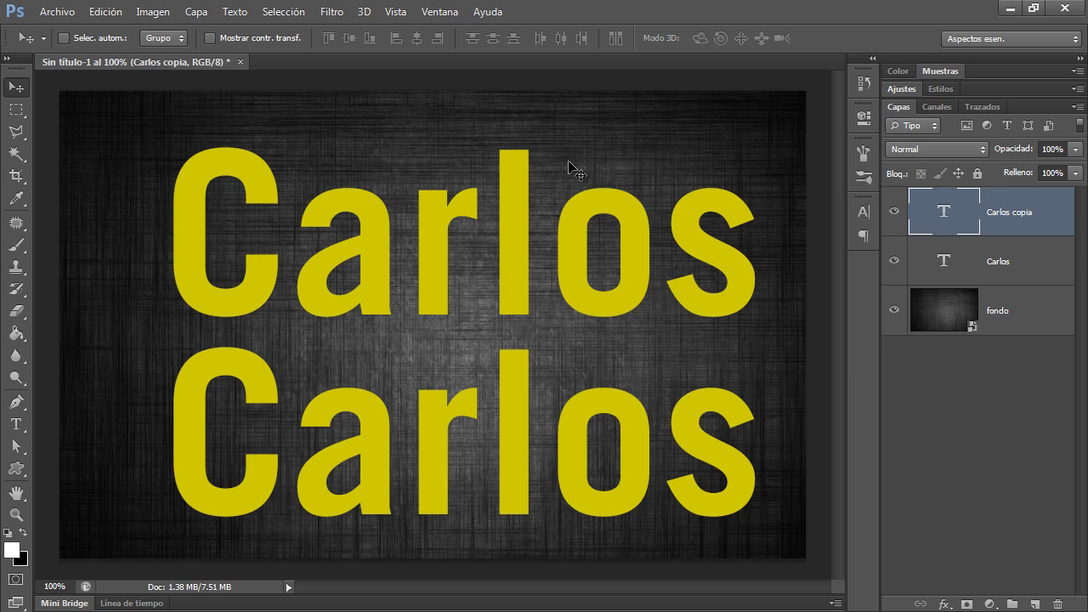
Add a Sombra paralela to Carlos copia with -104° angle and 20 px distance
{"action": "double_click", "coordinate": [1058, 214]}
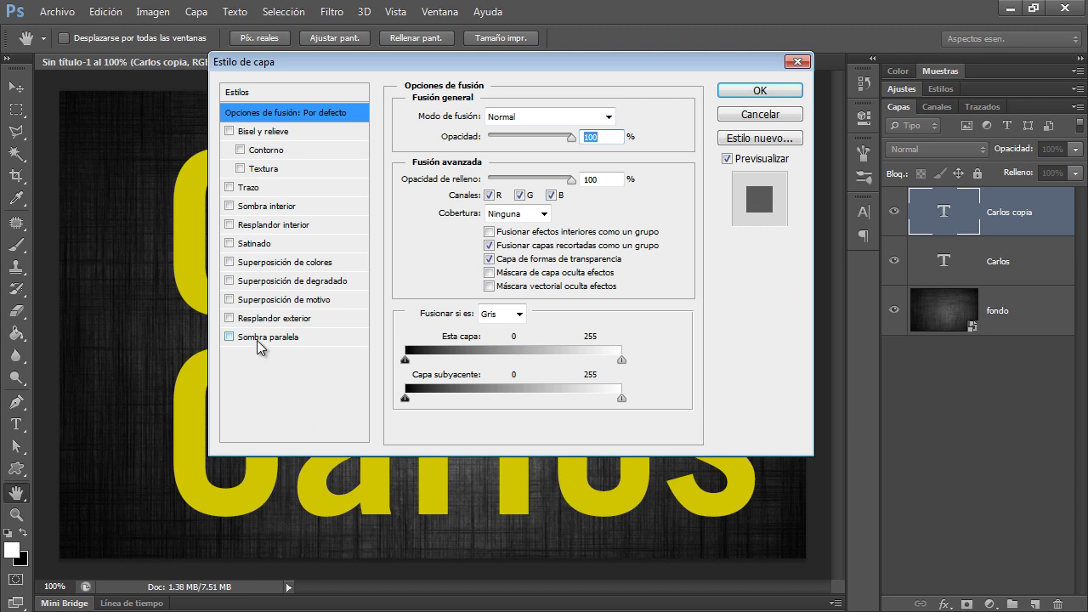
{"action": "left_click", "coordinate": [229, 338]}
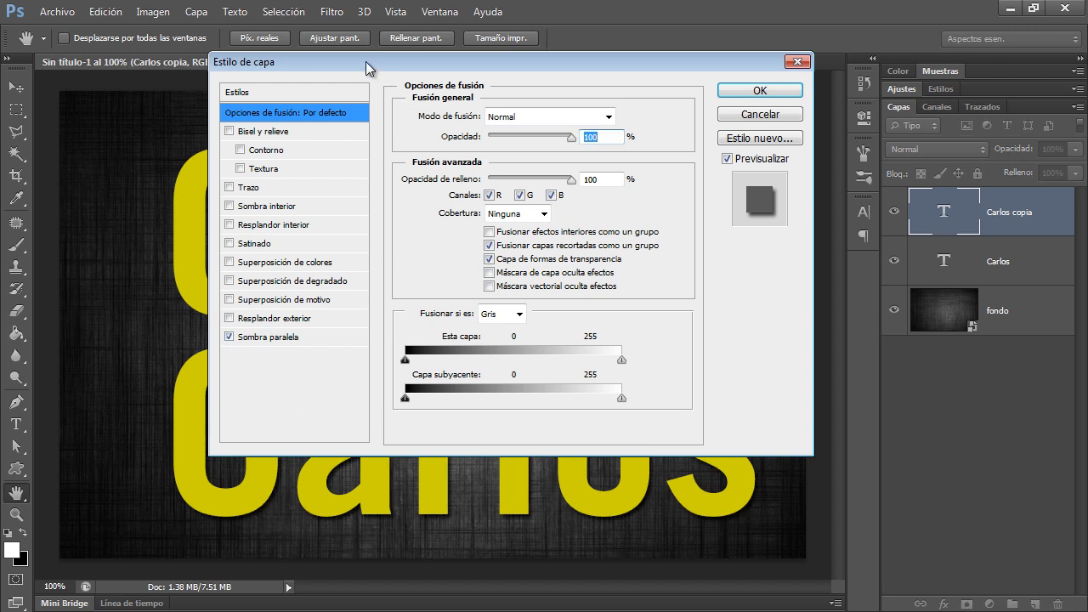
{"action": "left_click_drag", "start_coordinate": [378, 63], "coordinate": [616, 49]}
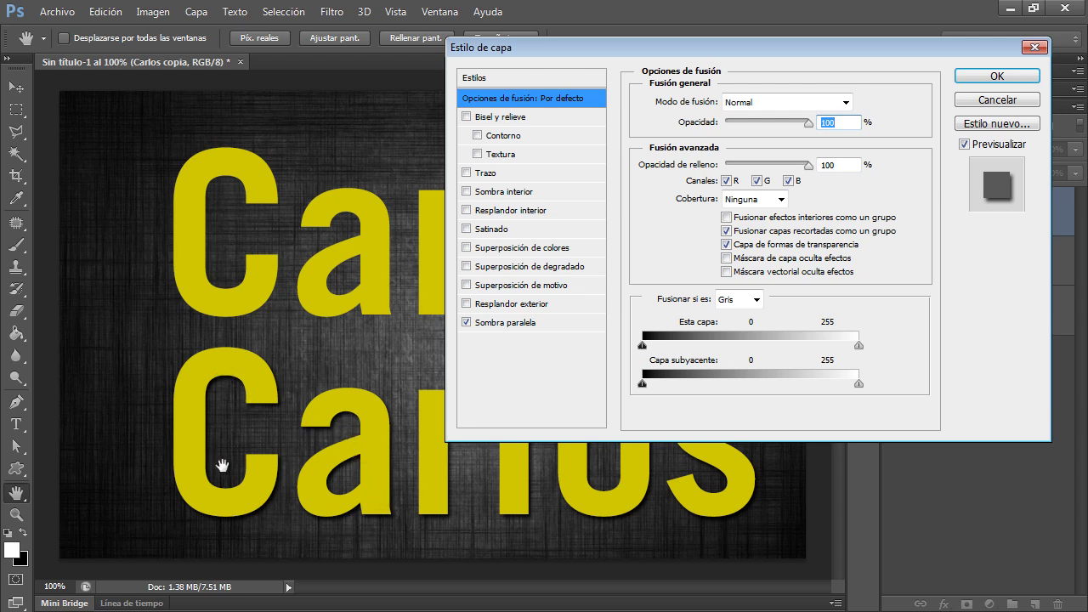
{"action": "left_click", "coordinate": [528, 323]}
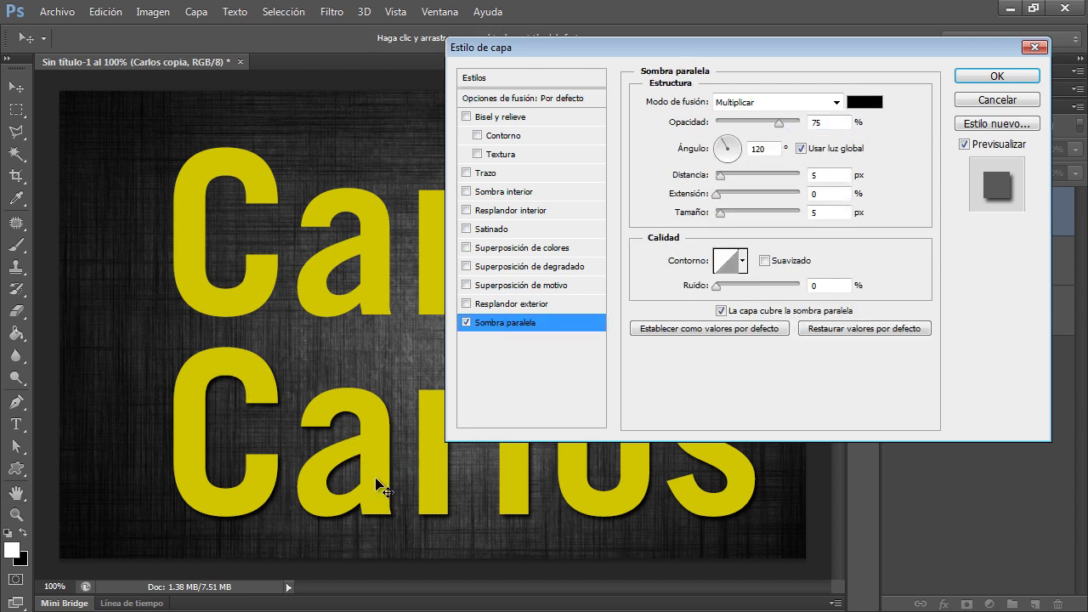
{"action": "mouse_move", "coordinate": [377, 486]}
{"action": "left_mouse_down"}
{"action": "mouse_move", "coordinate": [380, 456]}
{"action": "mouse_move", "coordinate": [380, 468]}
{"action": "left_mouse_up"}
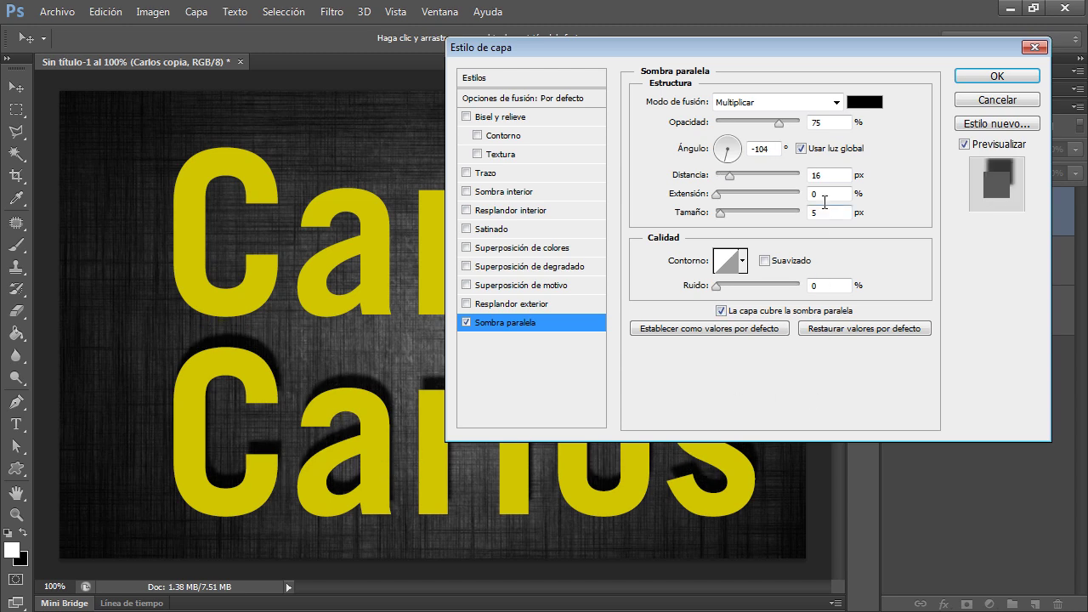
{"action": "double_click", "coordinate": [826, 176]}
{"action": "type", "text": "2"}
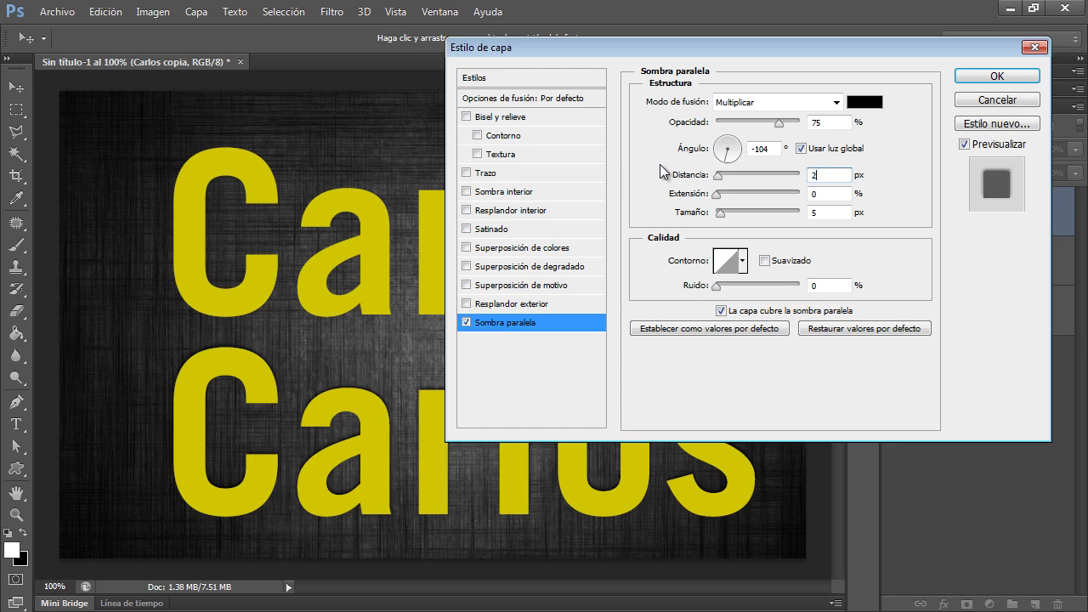
{"action": "type", "text": "0"}
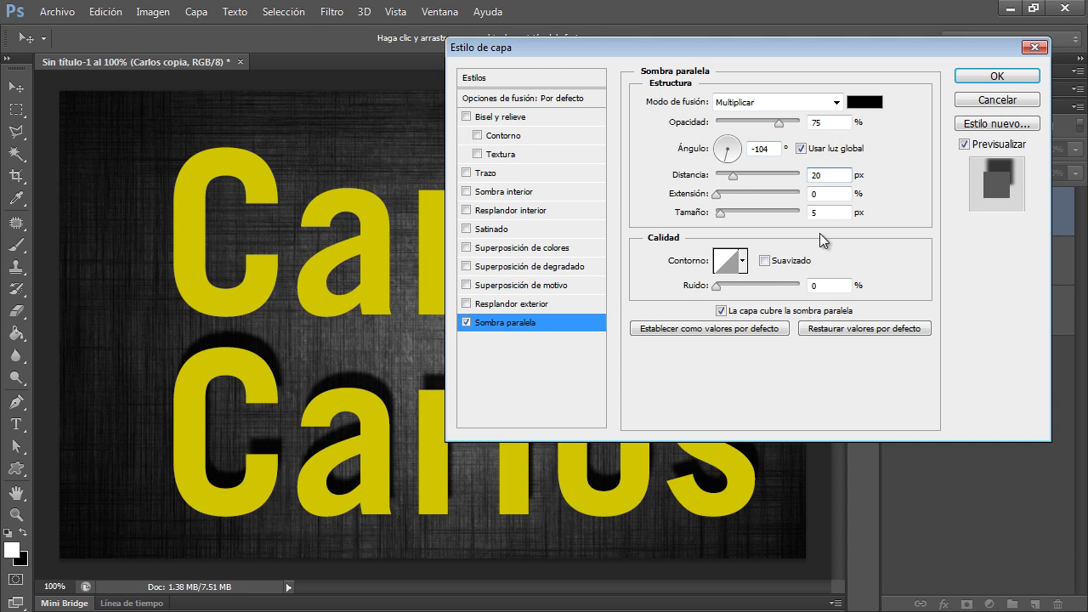
{"action": "left_click", "coordinate": [996, 76]}
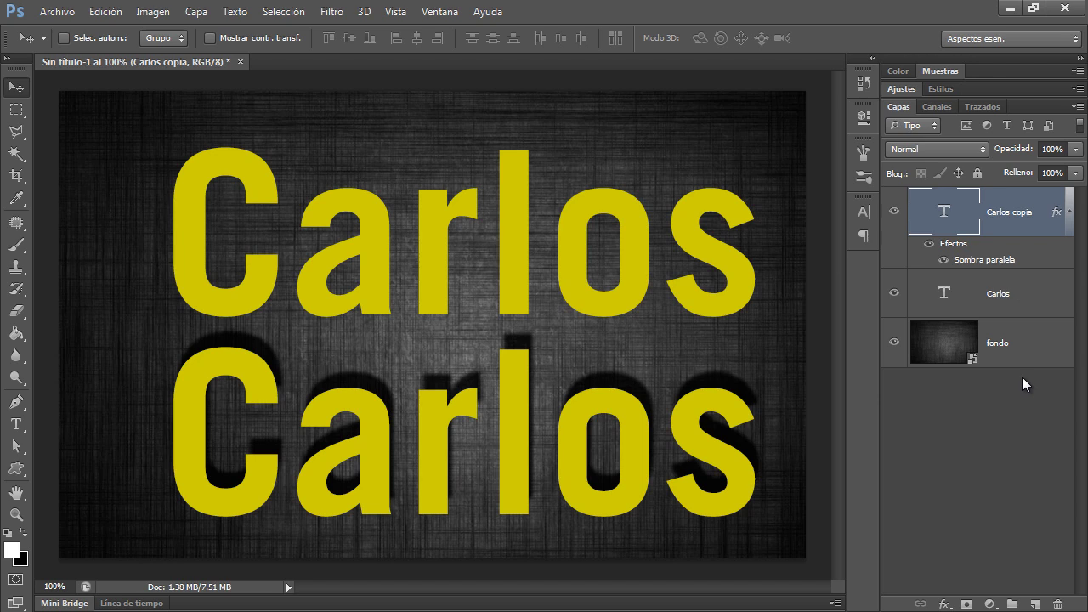
Copy the Carlos copia layer style and paste its drop shadow onto Carlos
{"action": "right_click", "coordinate": [1040, 204]}
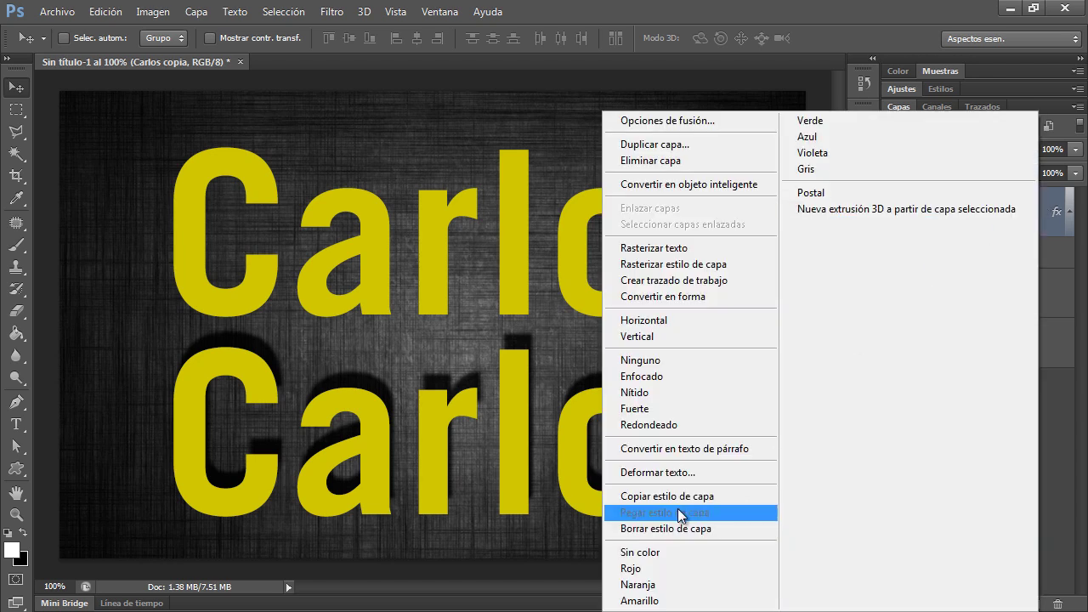
{"action": "left_click", "coordinate": [660, 501]}
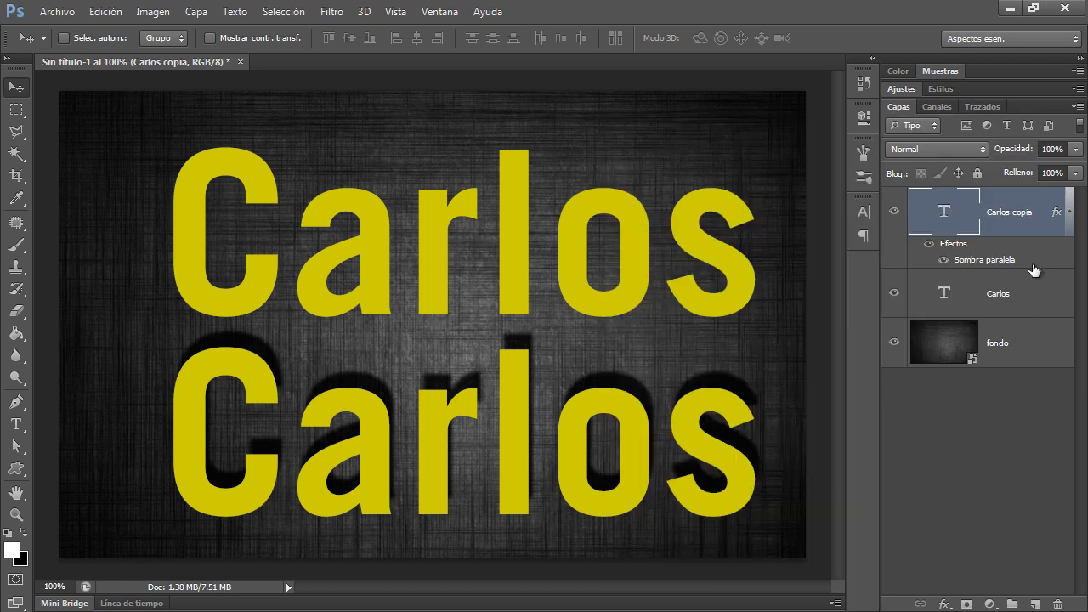
{"action": "left_click", "coordinate": [1031, 294]}
{"action": "right_click", "coordinate": [1031, 297]}
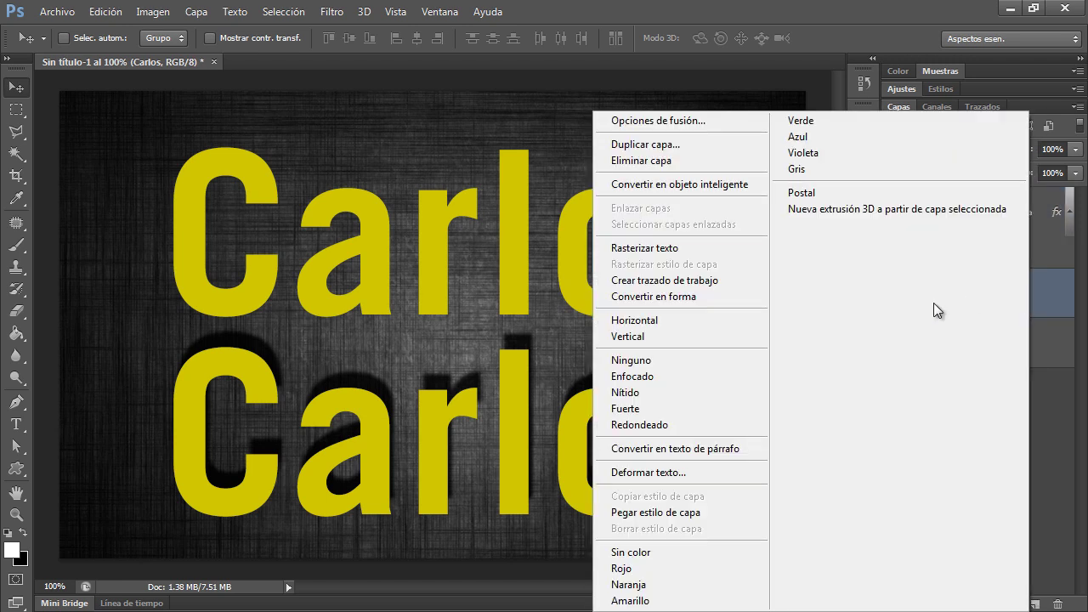
{"action": "left_click", "coordinate": [684, 514]}
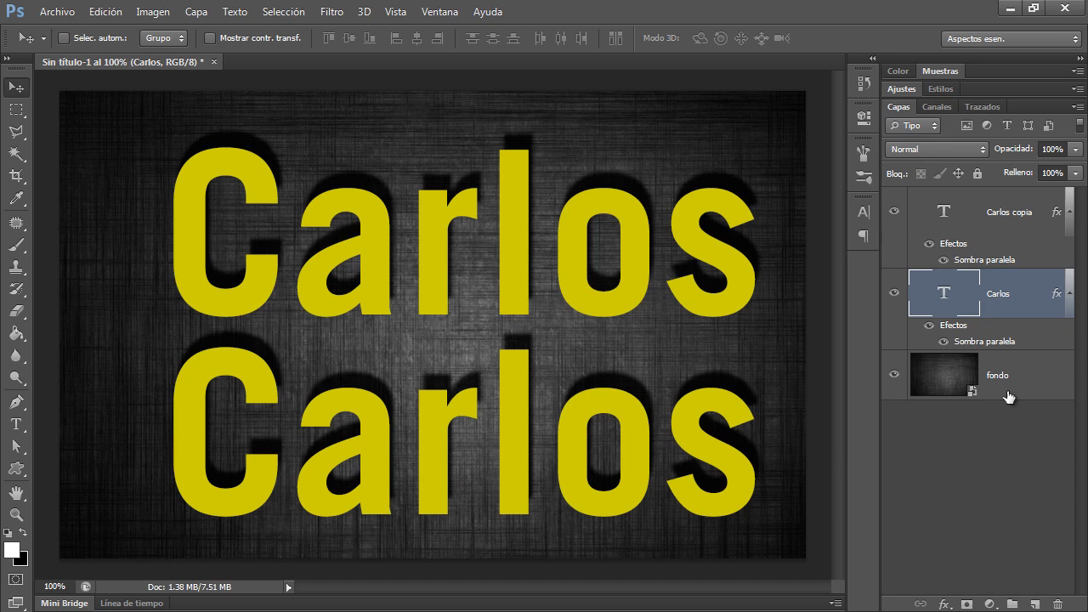
Review the Carlos drop shadow settings and collapse both layers' effect lists
{"action": "double_click", "coordinate": [1004, 344]}
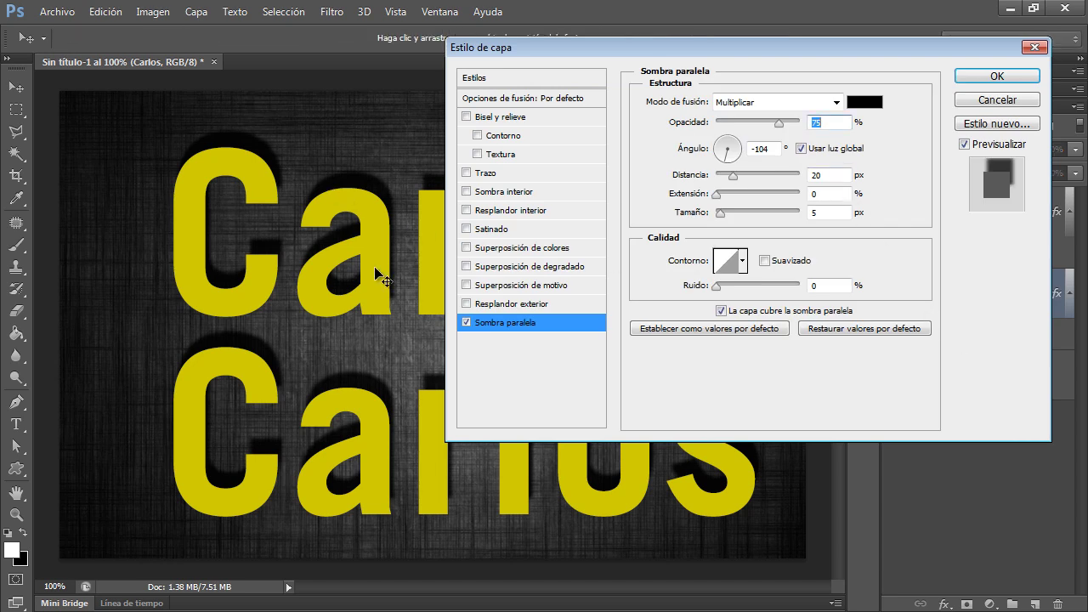
{"action": "left_click", "coordinate": [1002, 80]}
{"action": "left_click", "coordinate": [1068, 212]}
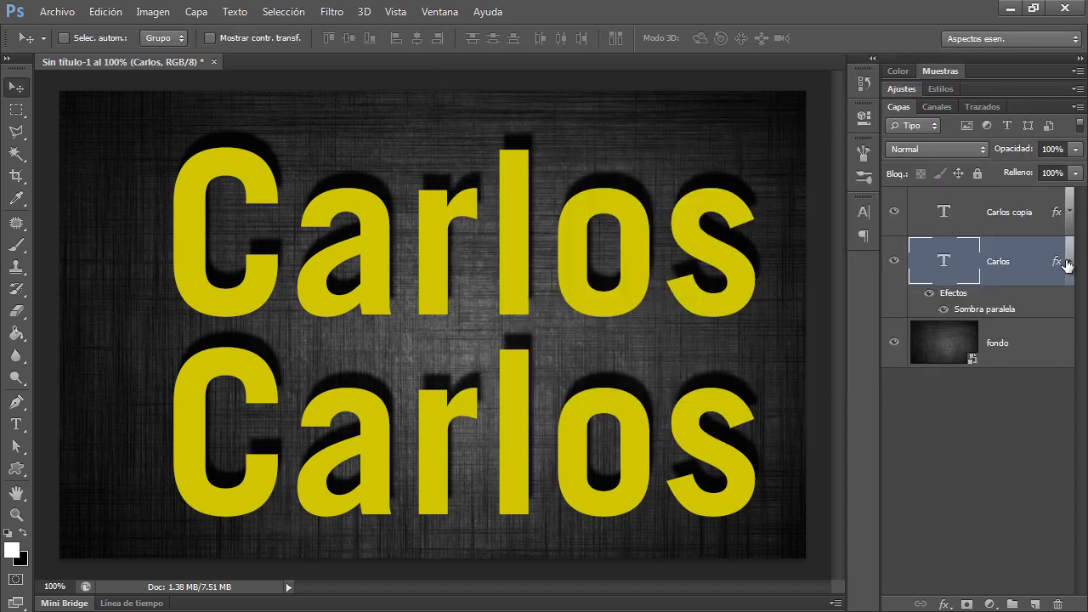
{"action": "left_click", "coordinate": [1069, 261]}
Move Carlos copia below the original Carlos layer in the stack
{"action": "left_click", "coordinate": [1014, 426]}
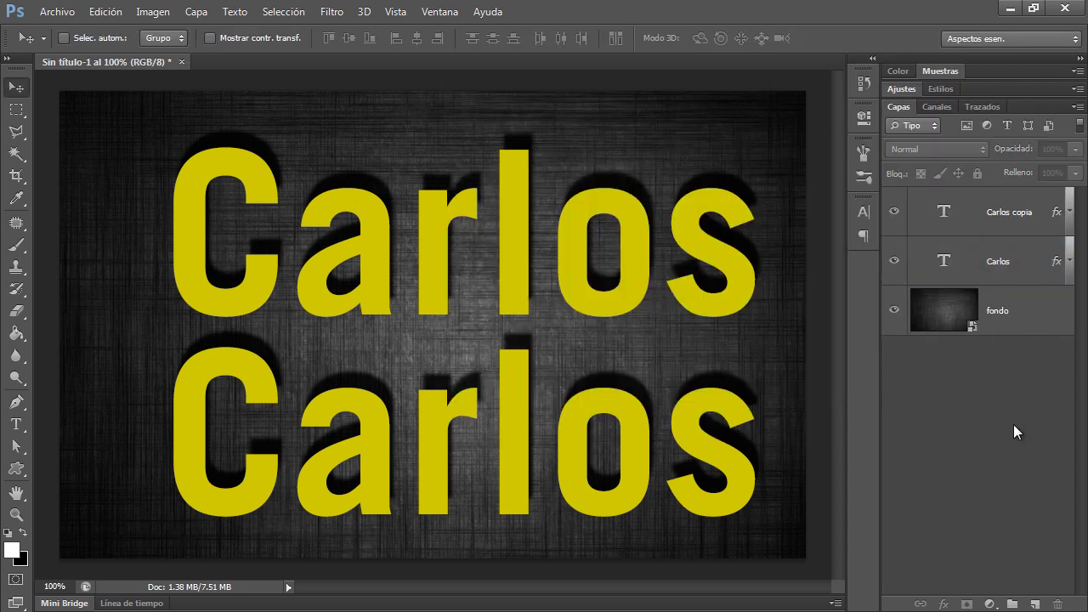
{"action": "left_click", "coordinate": [894, 213]}
{"action": "left_click_drag", "start_coordinate": [1003, 212], "coordinate": [1003, 274]}
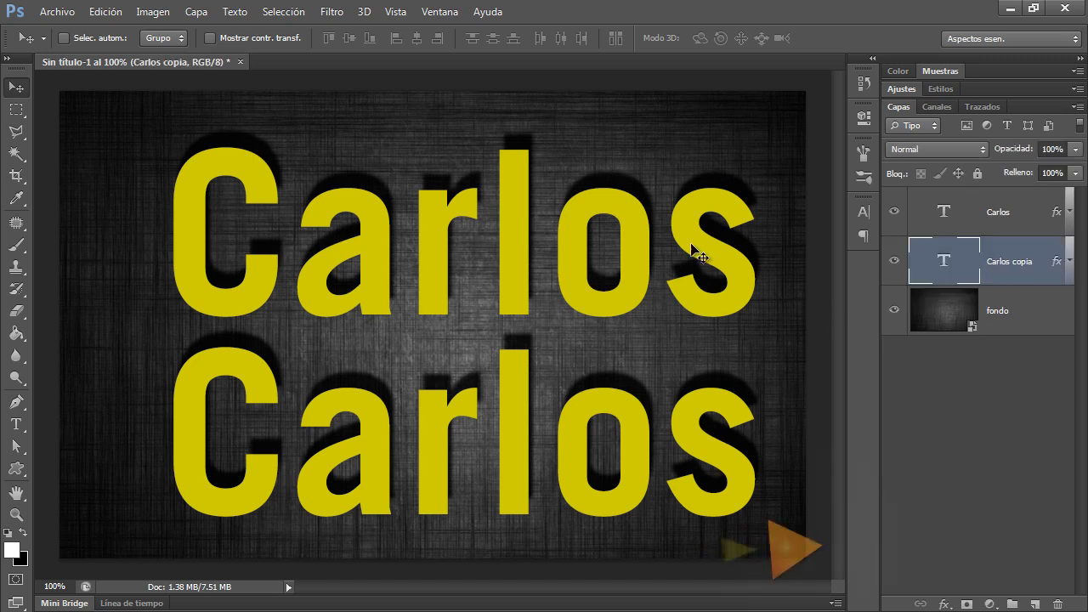
Convert the Carlos text layer into a smart object
{"action": "left_click", "coordinate": [1033, 208]}
{"action": "right_click", "coordinate": [1033, 206]}
{"action": "left_click", "coordinate": [682, 184]}
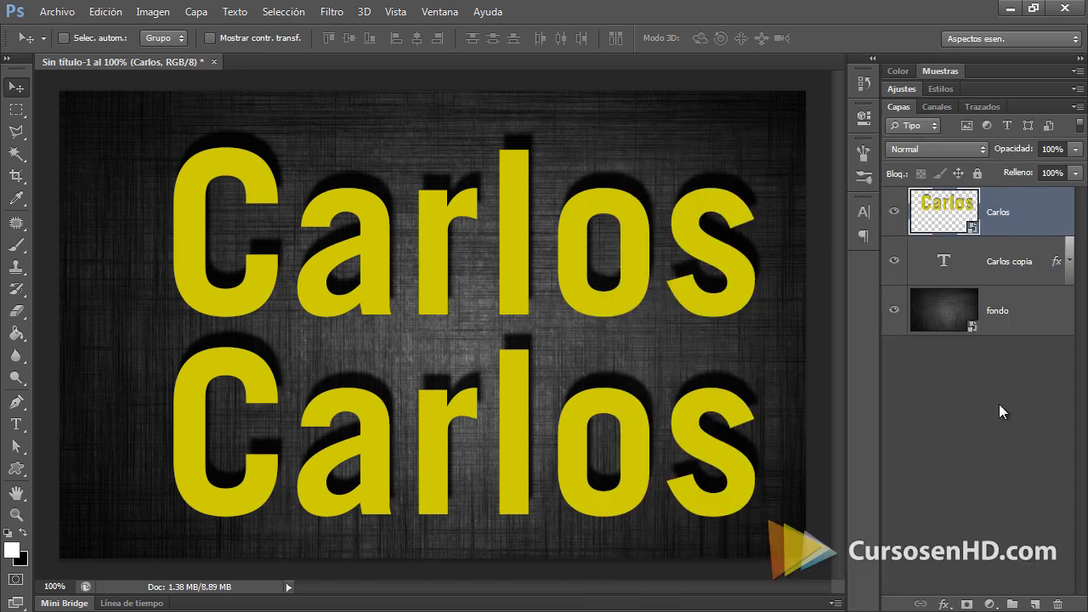
Scale both Carlos lines down together, then shift Carlos copia further down
{"action": "left_click", "coordinate": [1010, 266], "text": "shift"}
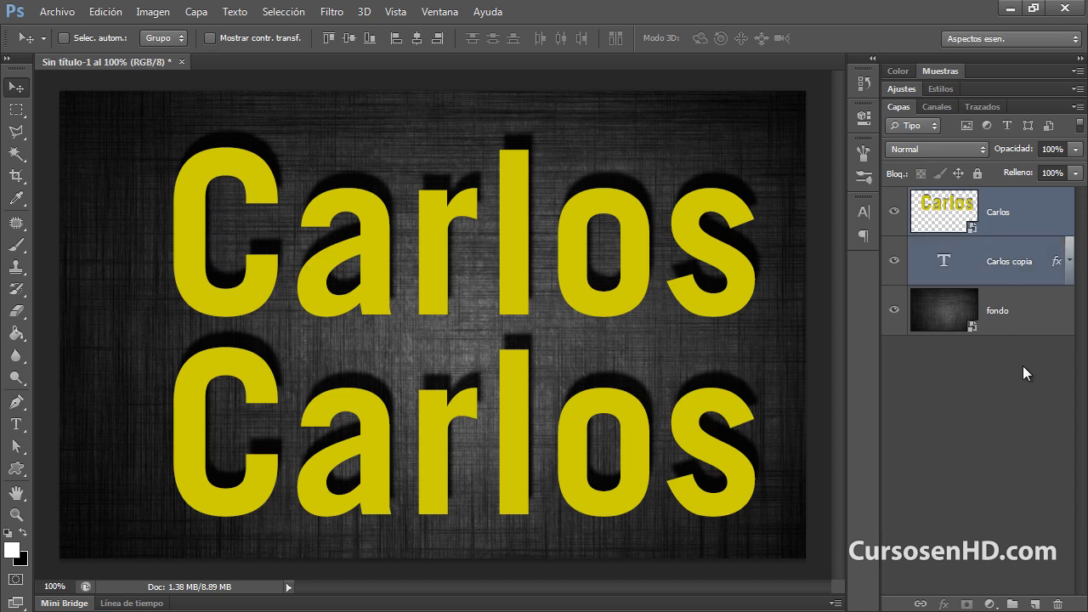
{"action": "key", "text": "ctrl+t"}
{"action": "mouse_move", "coordinate": [769, 518]}
{"action": "left_mouse_down"}
{"action": "mouse_move", "coordinate": [391, 270]}
{"action": "mouse_move", "coordinate": [485, 366]}
{"action": "left_mouse_up"}
{"action": "key", "text": "Return"}
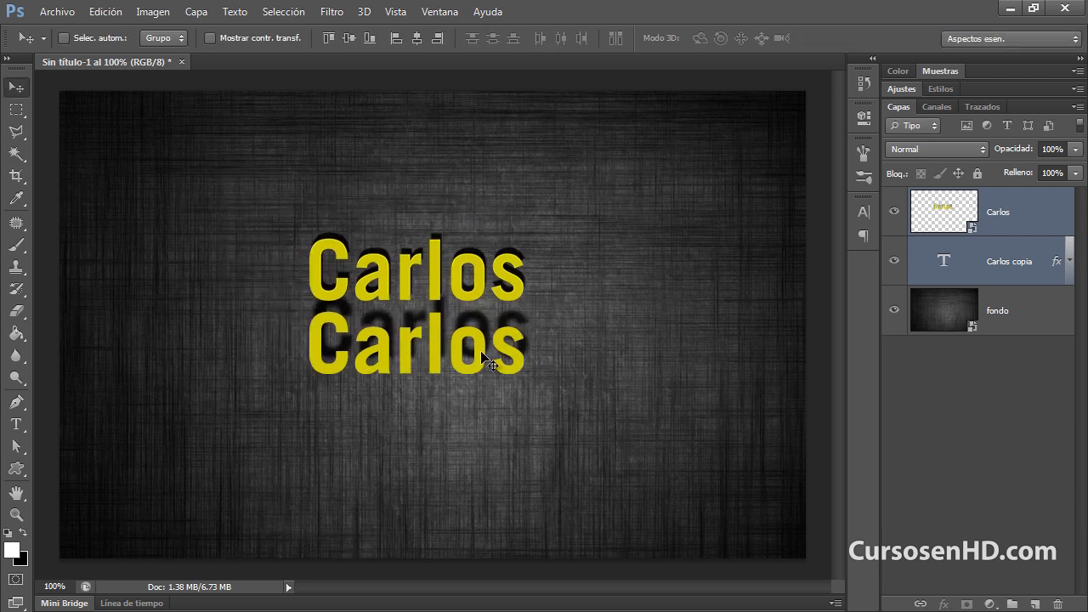
{"action": "left_click", "coordinate": [1003, 262]}
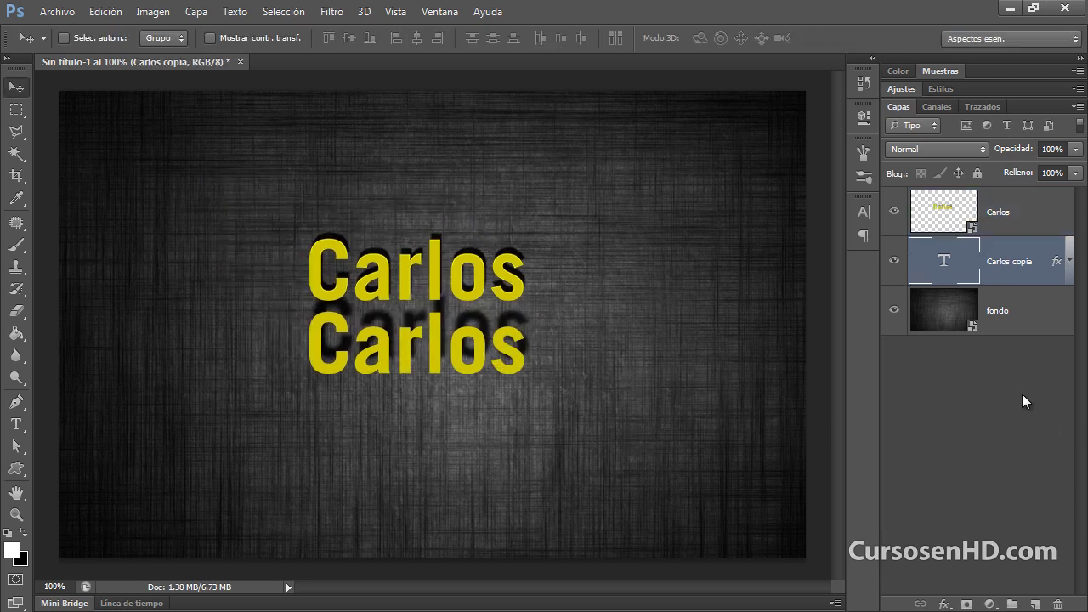
{"action": "left_click_drag", "start_coordinate": [438, 344], "coordinate": [437, 387]}
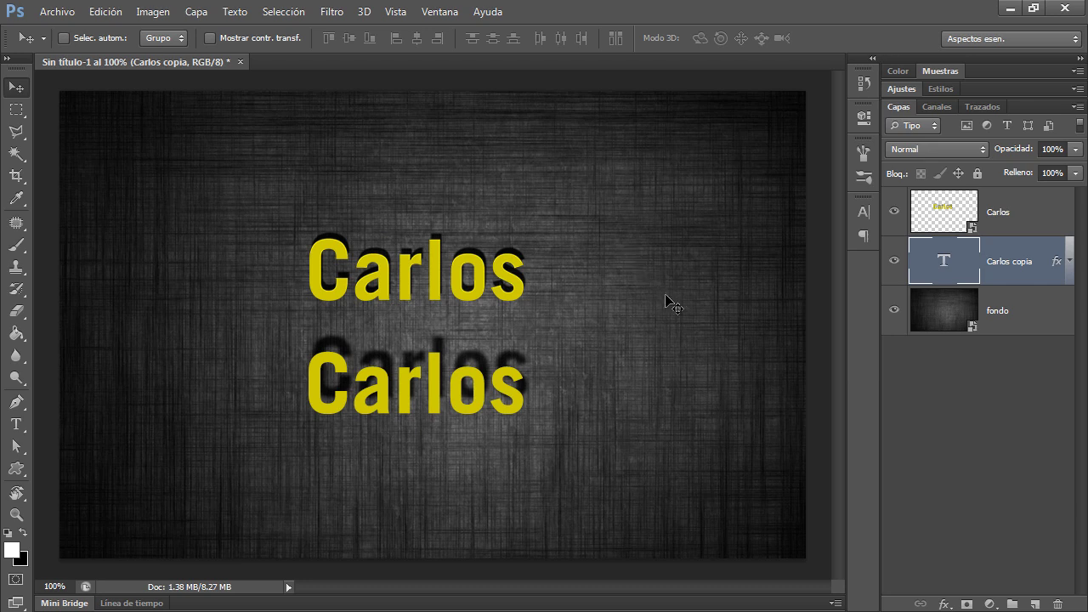
Show rulers, place two horizontal guides between the lines, and zoom into the gap
{"action": "key", "text": "ctrl+r"}
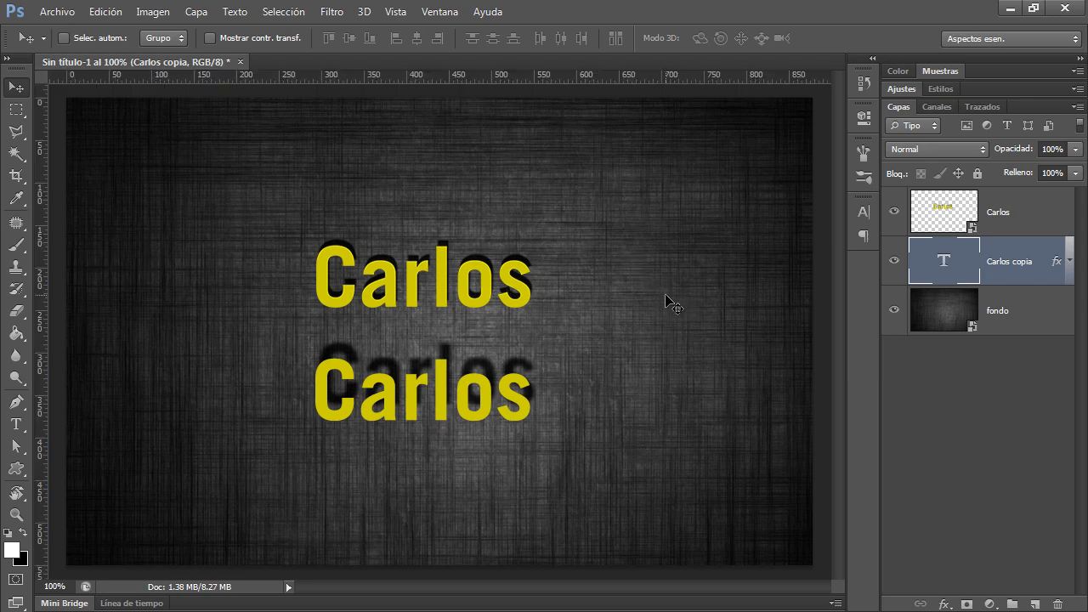
{"action": "left_click_drag", "start_coordinate": [478, 79], "coordinate": [353, 364]}
{"action": "mouse_move", "coordinate": [416, 80]}
{"action": "left_mouse_down"}
{"action": "mouse_move", "coordinate": [355, 156]}
{"action": "mouse_move", "coordinate": [347, 342]}
{"action": "left_mouse_up"}
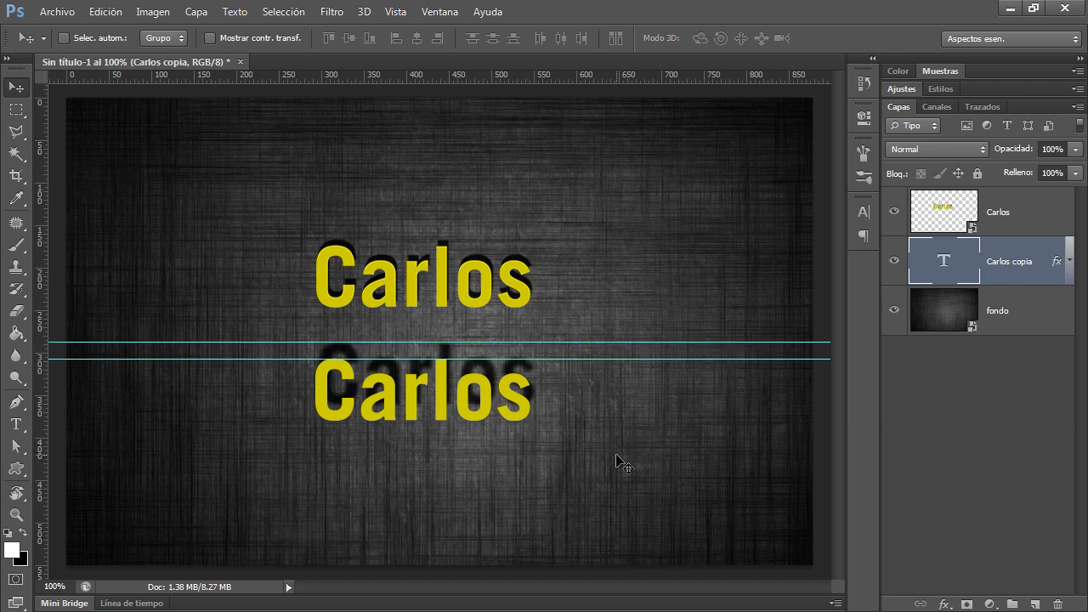
{"action": "left_click", "coordinate": [16, 515]}
{"action": "mouse_move", "coordinate": [256, 205]}
{"action": "left_mouse_down"}
{"action": "mouse_move", "coordinate": [346, 288]}
{"action": "mouse_move", "coordinate": [574, 448]}
{"action": "left_mouse_up"}
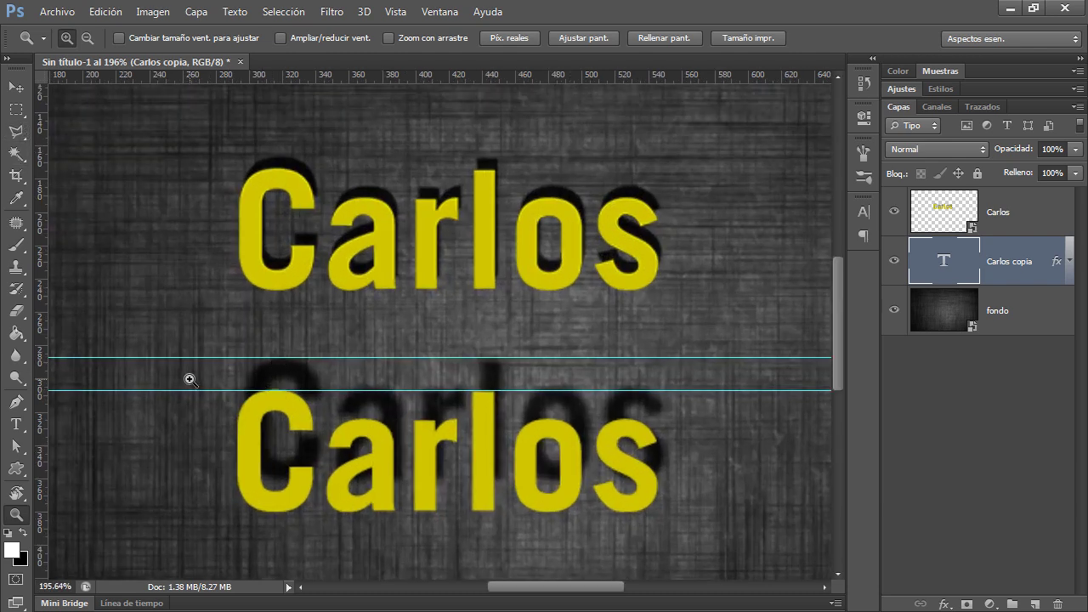
Review the Carlos copia drop shadow settings, then select the top Carlos layer
{"action": "left_click", "coordinate": [1065, 281]}
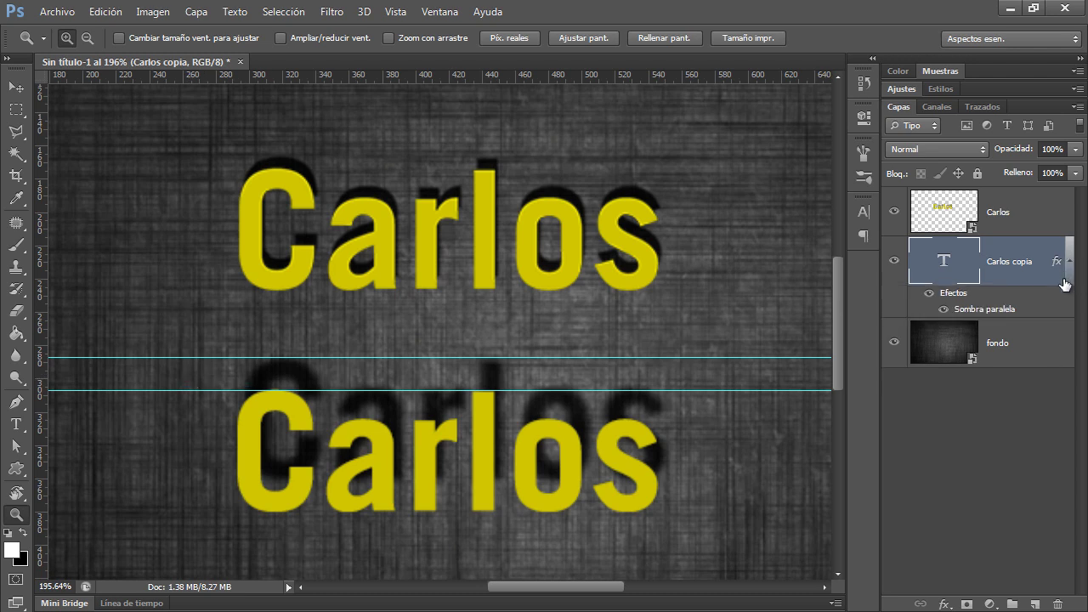
{"action": "double_click", "coordinate": [980, 311]}
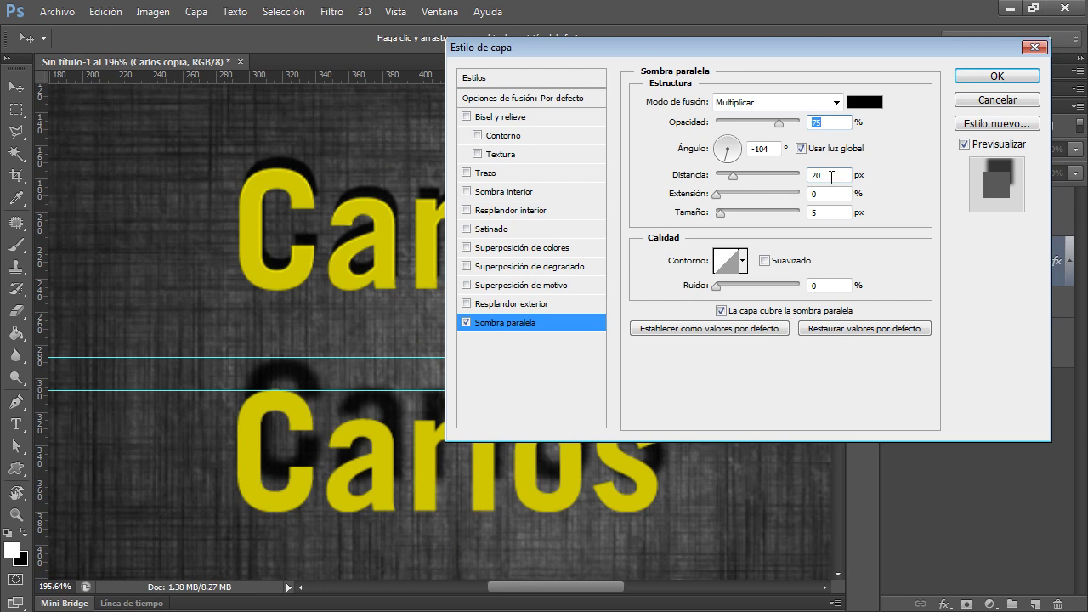
{"action": "left_click", "coordinate": [993, 102]}
{"action": "left_click", "coordinate": [900, 228]}
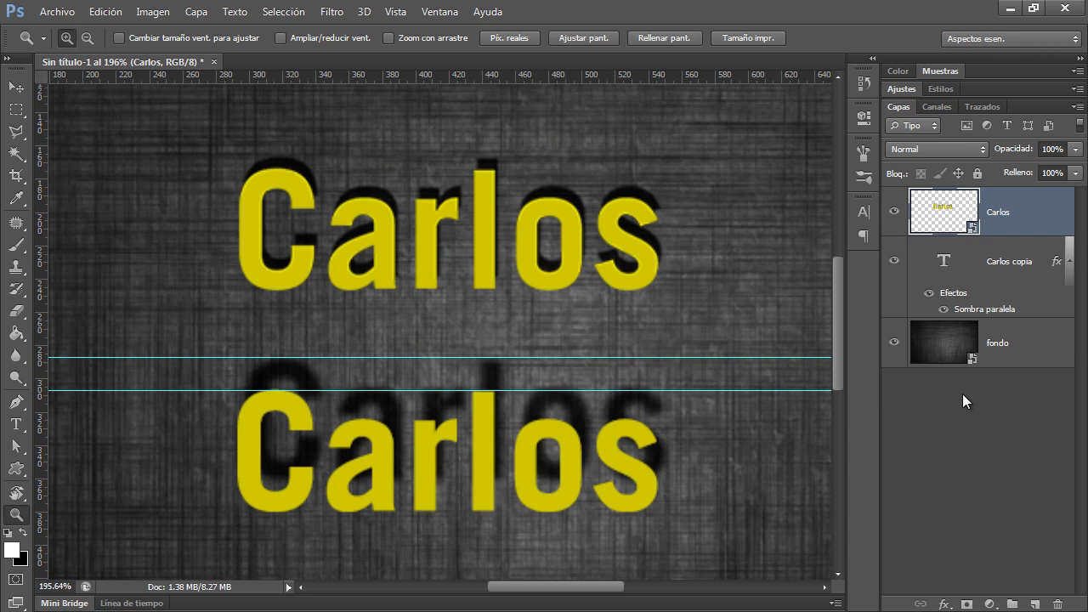
{"action": "double_click", "coordinate": [972, 229]}
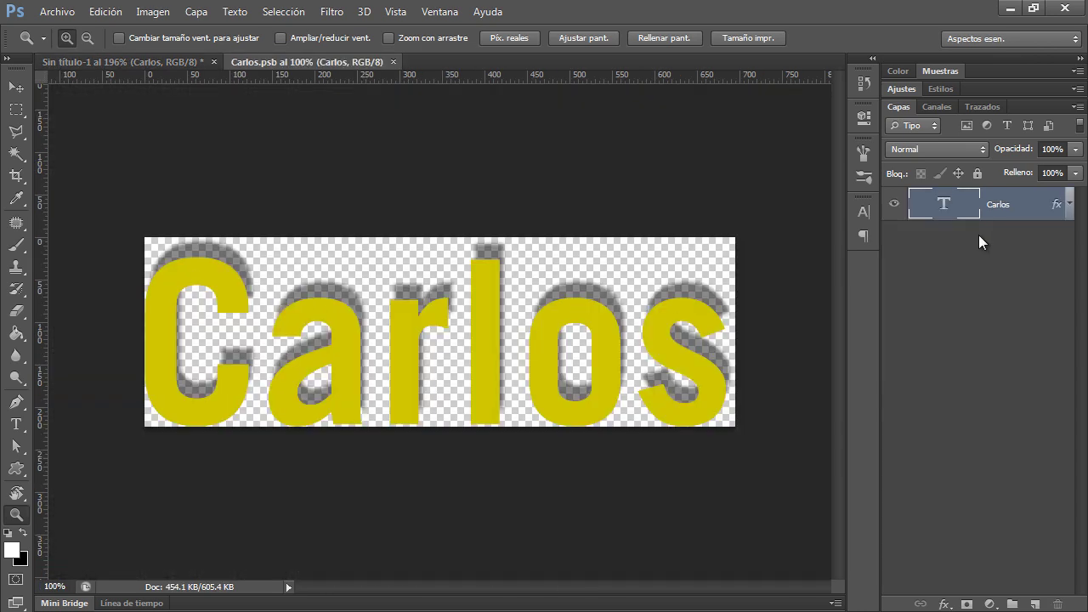
{"action": "left_click", "coordinate": [1070, 205]}
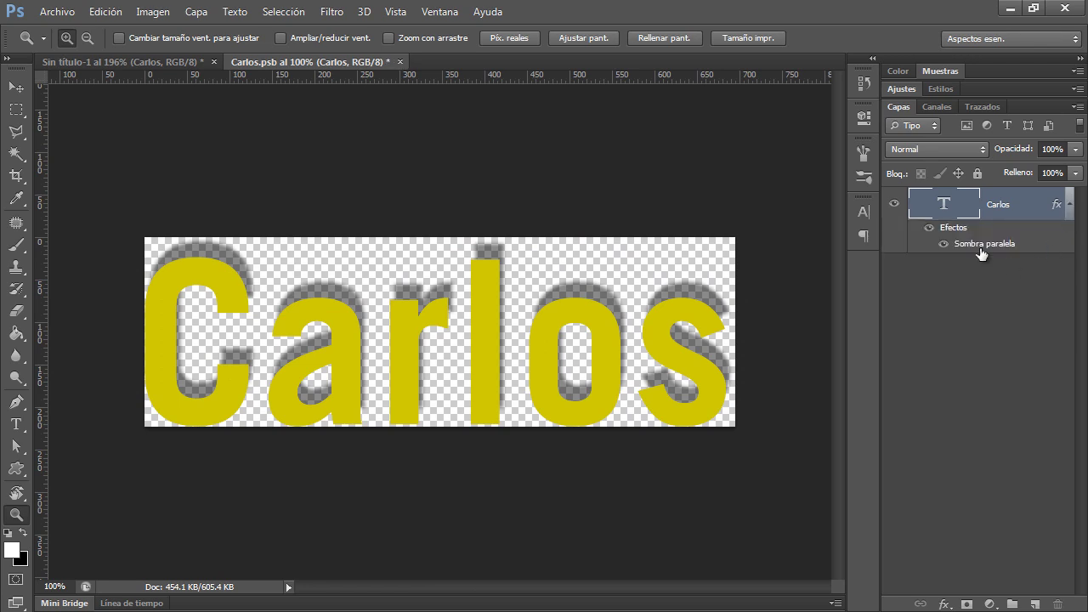
{"action": "double_click", "coordinate": [980, 247]}
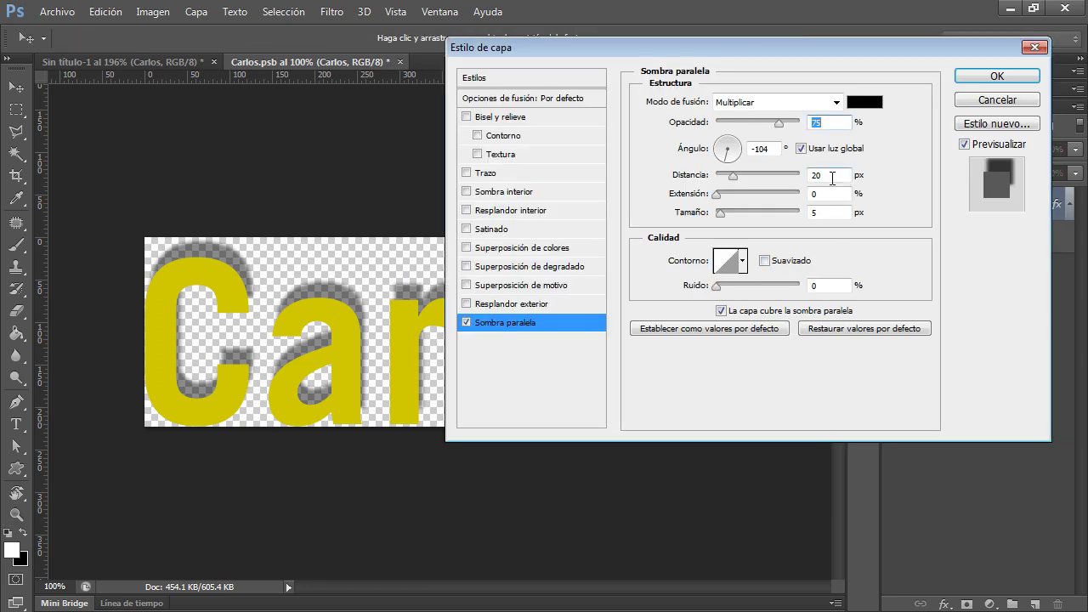
{"action": "left_click", "coordinate": [997, 76]}
{"action": "key", "text": "ctrl+w"}
{"action": "left_click", "coordinate": [643, 291]}
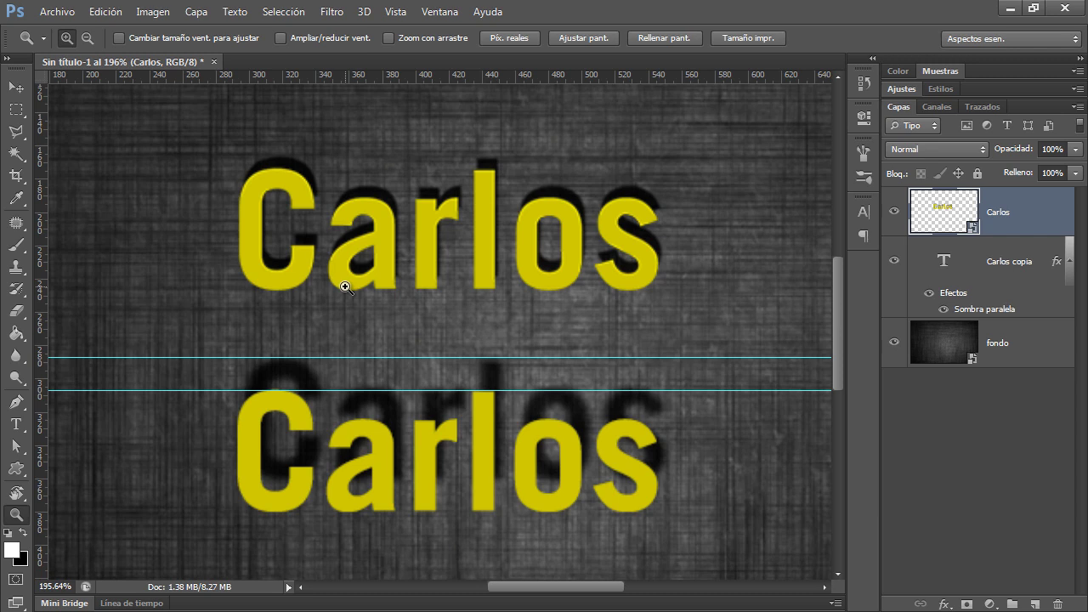
Zoom out to the whole canvas and scale the top Carlos smart object to about 45%
{"action": "left_click", "coordinate": [346, 287], "text": "alt"}
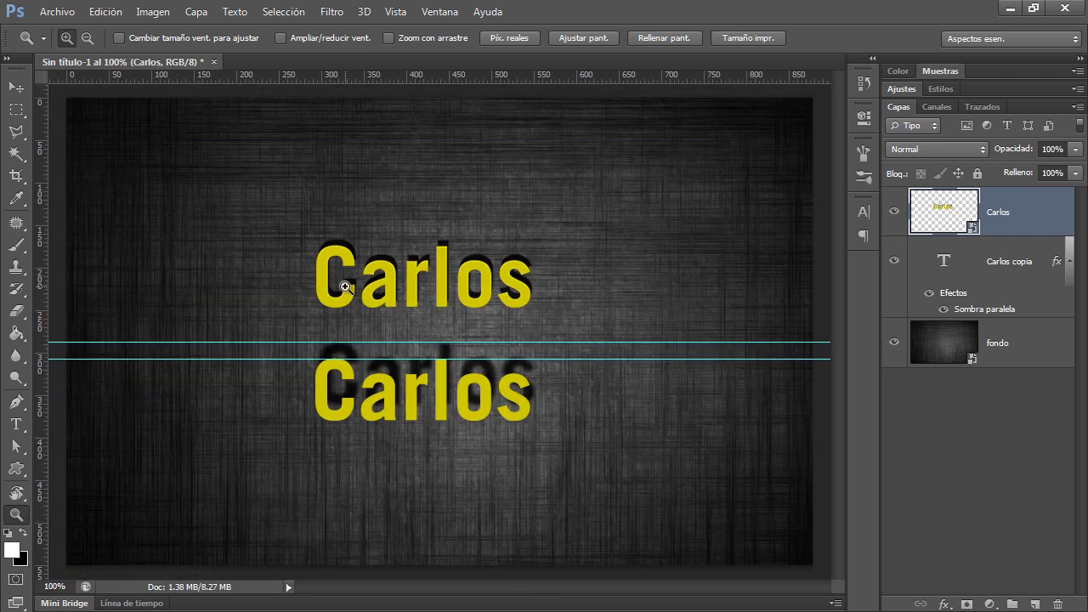
{"action": "left_click", "coordinate": [349, 293], "text": "ctrl"}
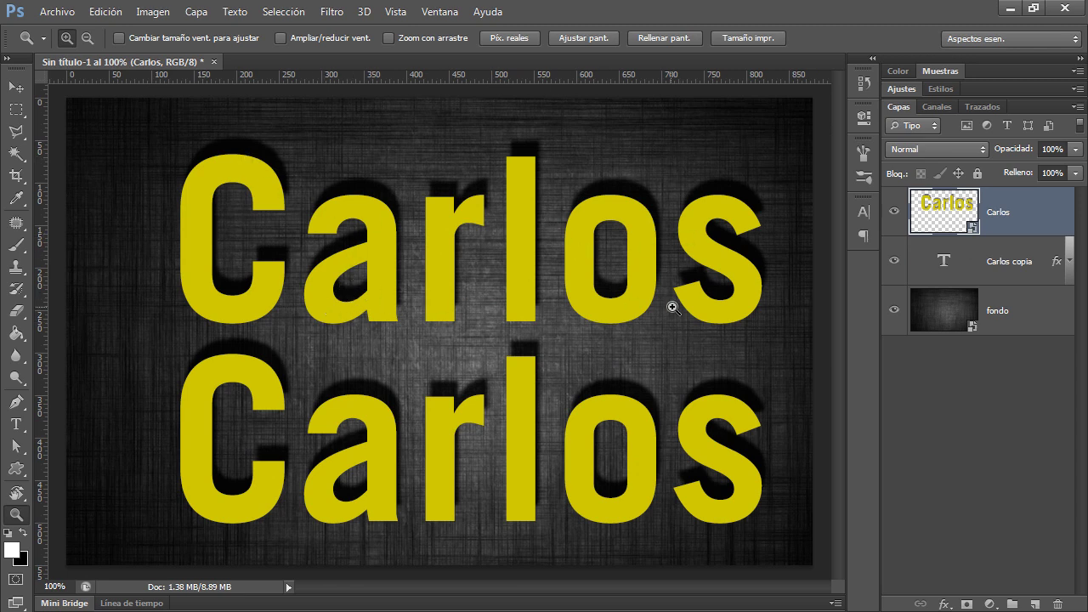
{"action": "key", "text": "ctrl+t"}
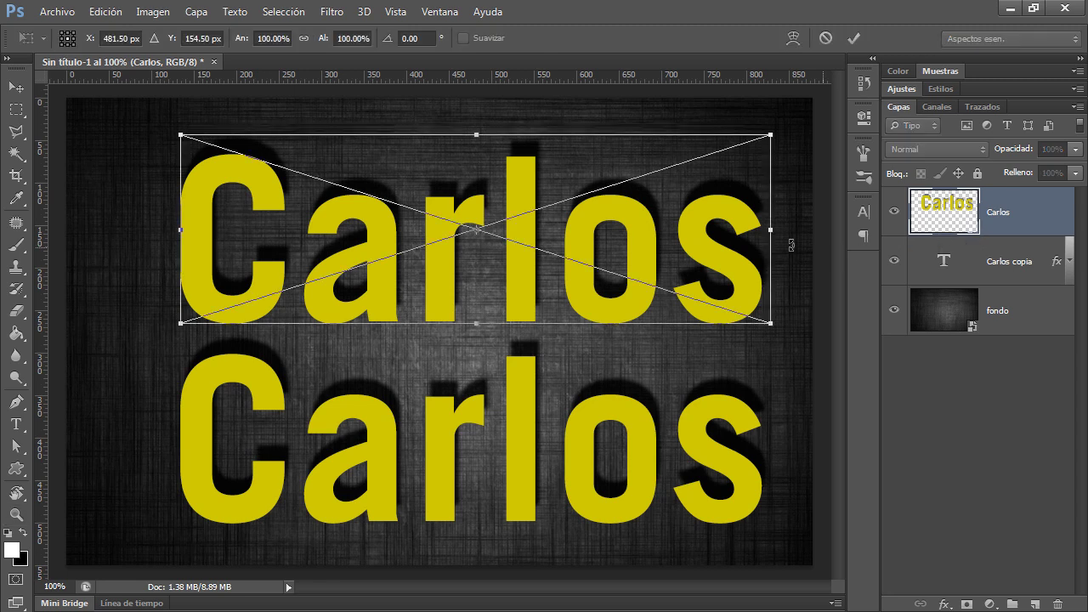
{"action": "left_click_drag", "start_coordinate": [761, 143], "coordinate": [451, 236]}
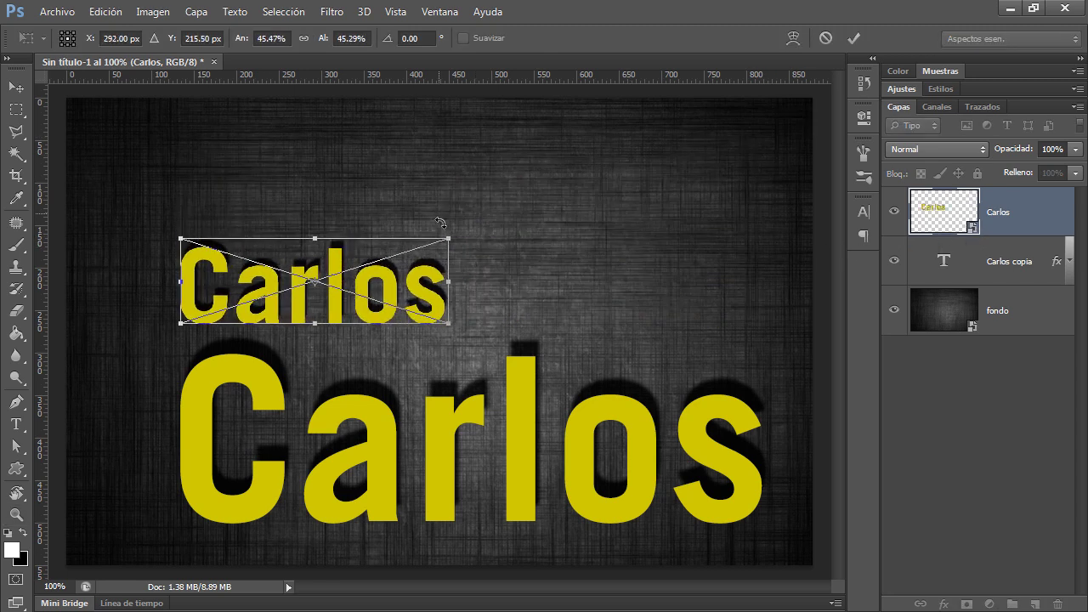
{"action": "key", "text": "Return"}
Centre the smaller top Carlos near the top of the canvas
{"action": "key", "text": "z"}
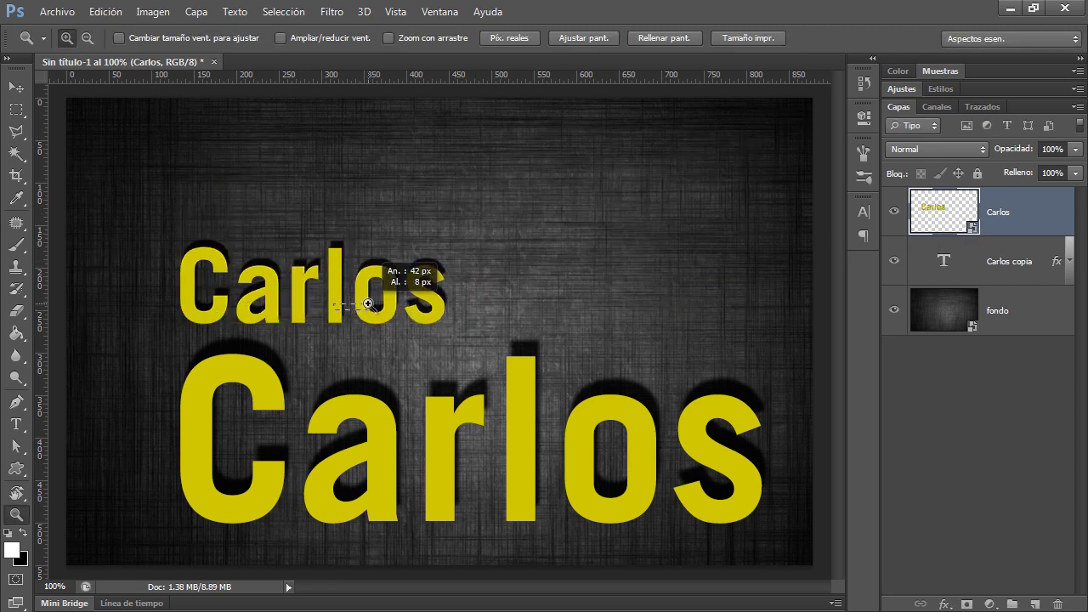
{"action": "key", "text": "v"}
{"action": "left_click_drag", "start_coordinate": [336, 308], "coordinate": [493, 264]}
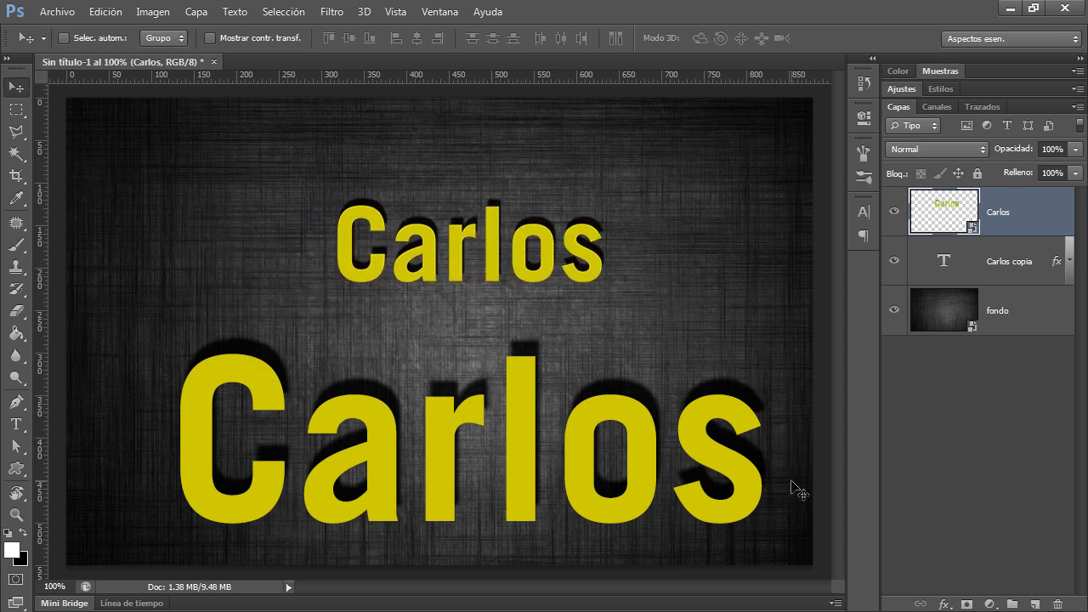
Scale Carlos copia to about 42% and place it directly beneath the top Carlos
{"action": "left_click", "coordinate": [999, 260]}
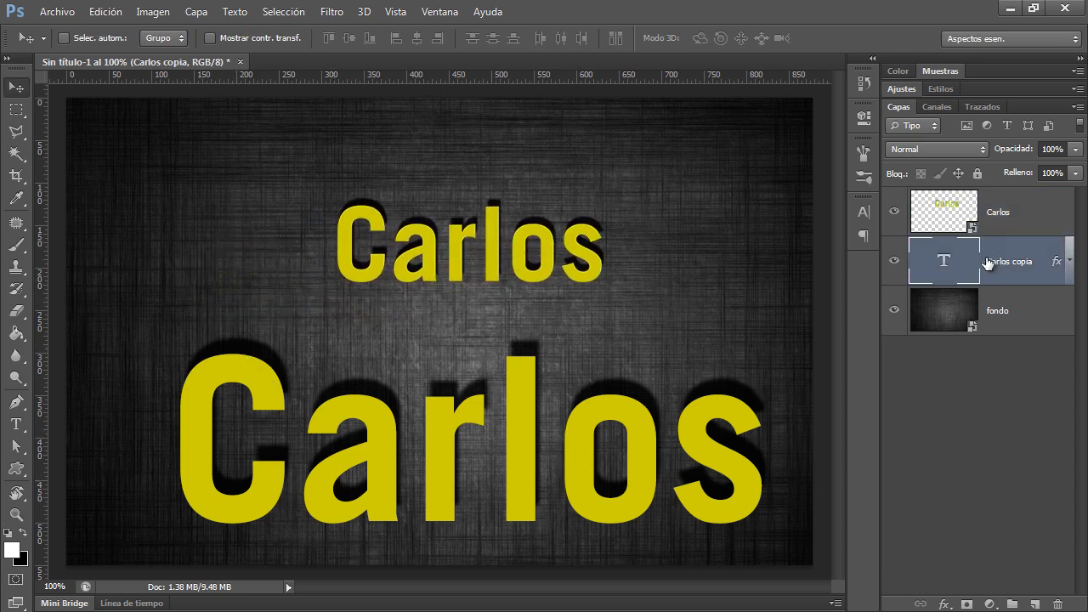
{"action": "key", "text": "ctrl+t"}
{"action": "left_click_drag", "start_coordinate": [770, 573], "coordinate": [425, 430]}
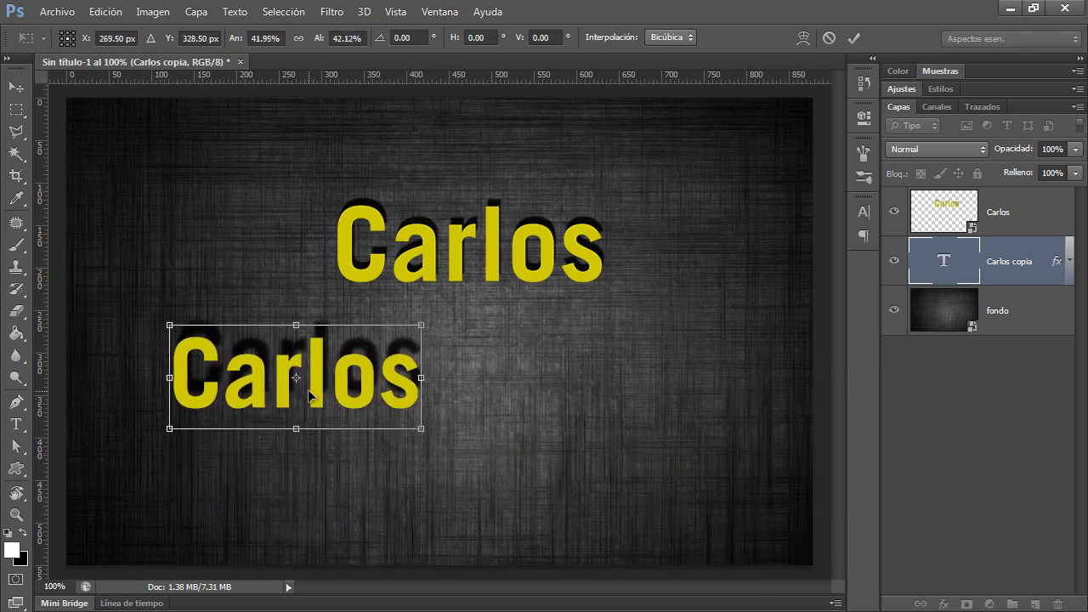
{"action": "key", "text": "Return"}
{"action": "left_click_drag", "start_coordinate": [332, 392], "coordinate": [480, 383]}
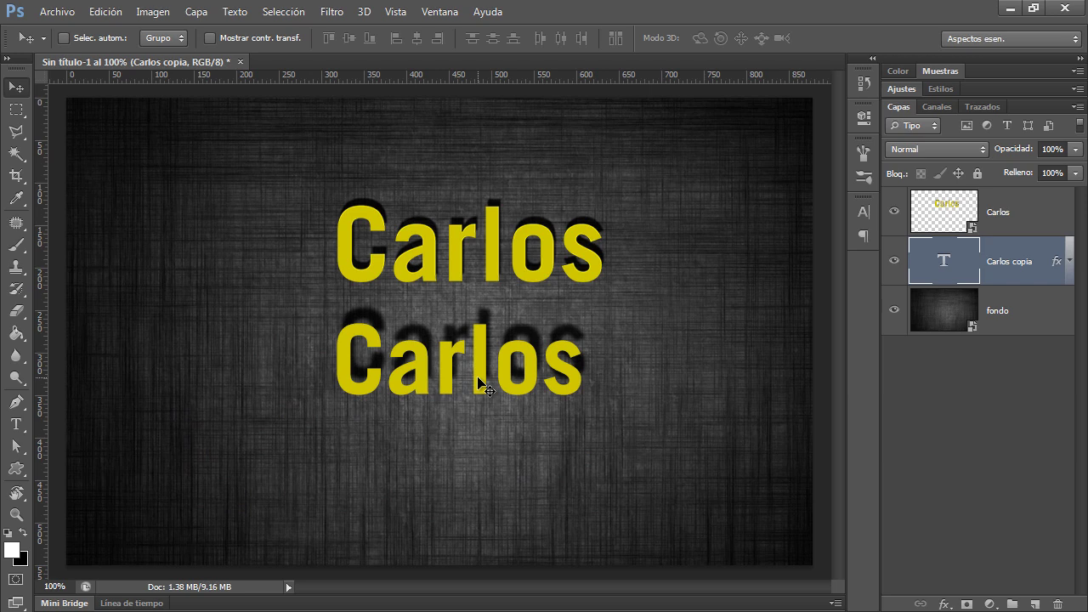